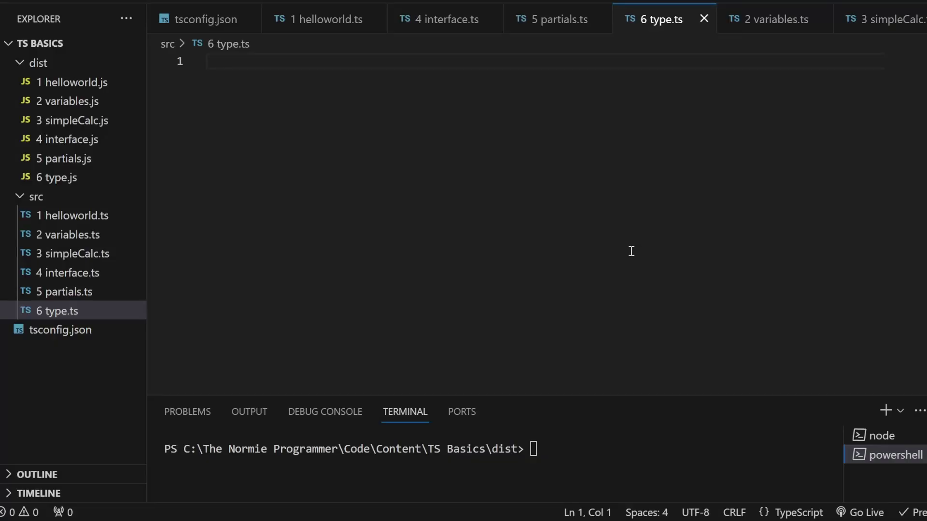
text(typ)
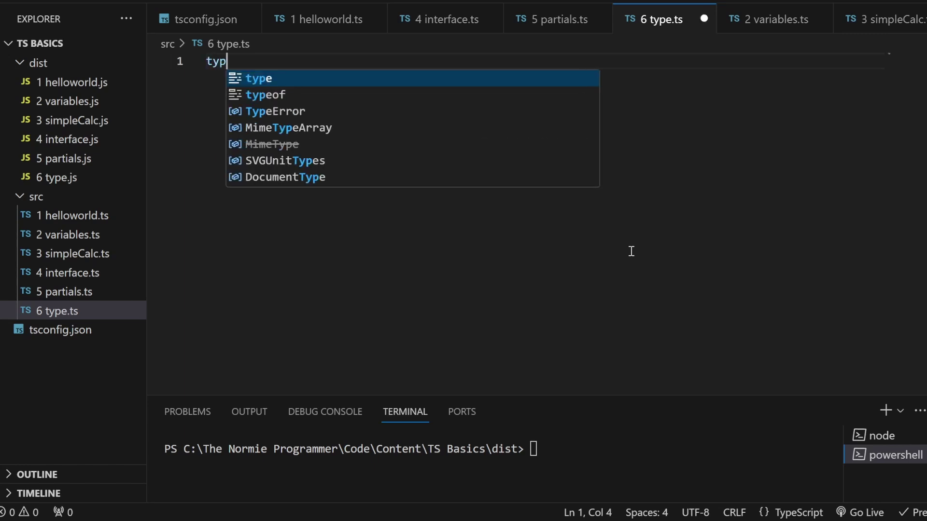
text(e Po)
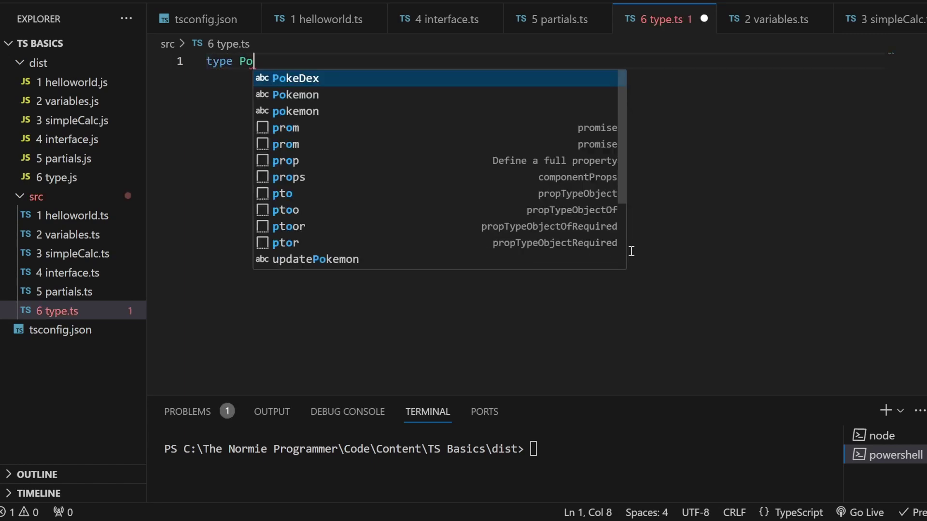
text(int = {)
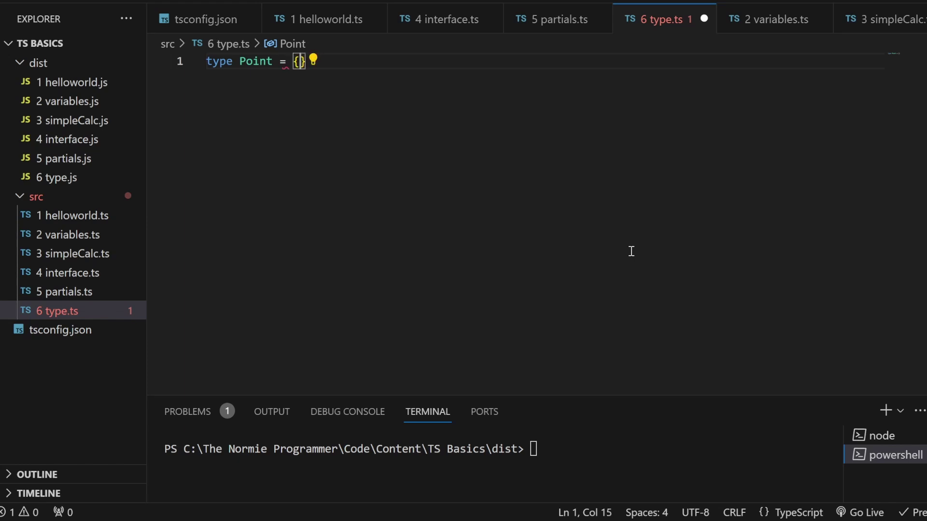
Write the Point type with x, y and z number fields and auto-format it
key(Return)
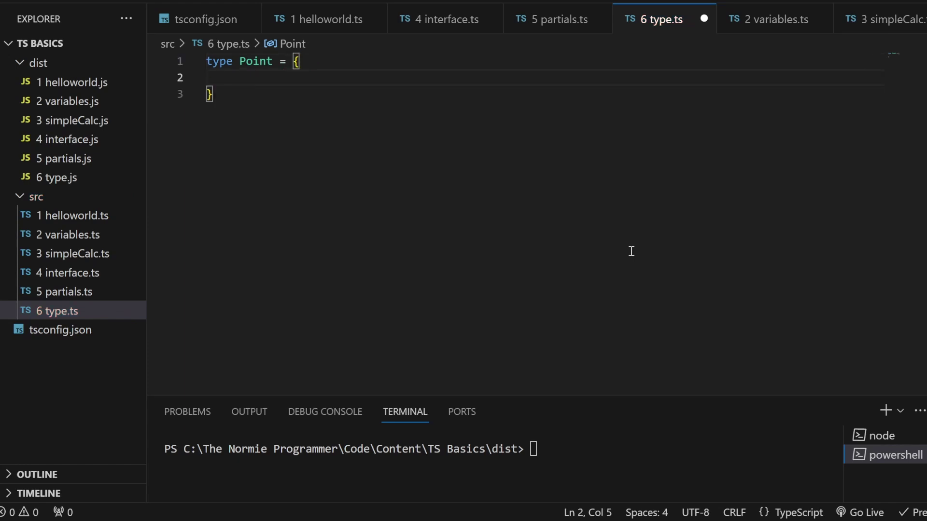
text(x: nume)
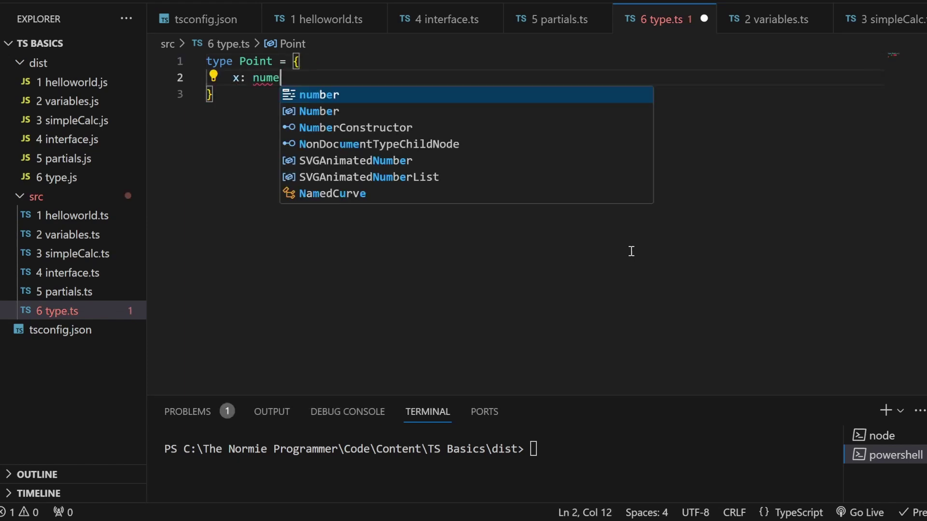
key(BackSpace)
text(ber,)
key(Return)
text(y:)
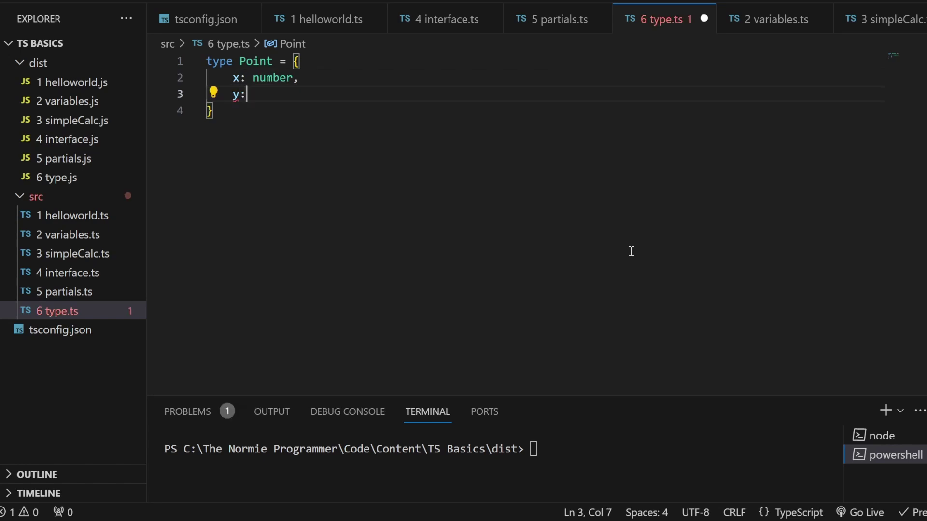
text( number,)
key(Return)
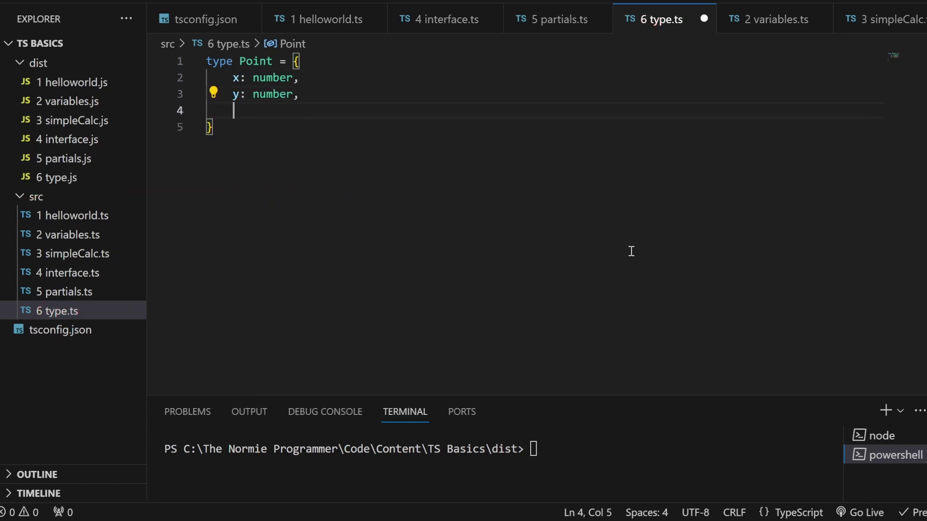
text(z:nu)
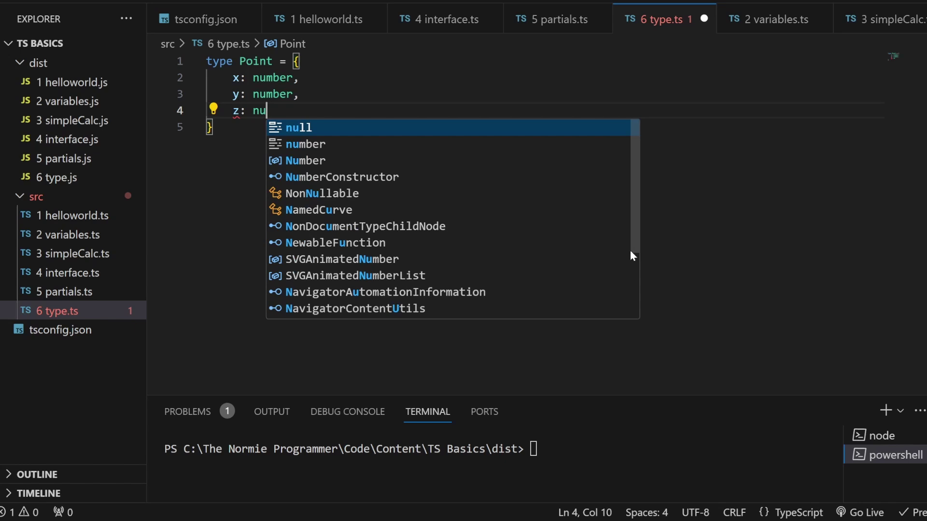
text(mber)
key(shift+alt+f)
Declare Point constants O at (0, 0, 0) and P at (14, 12, 10)
key(Down)
key(Return)
key(Return)
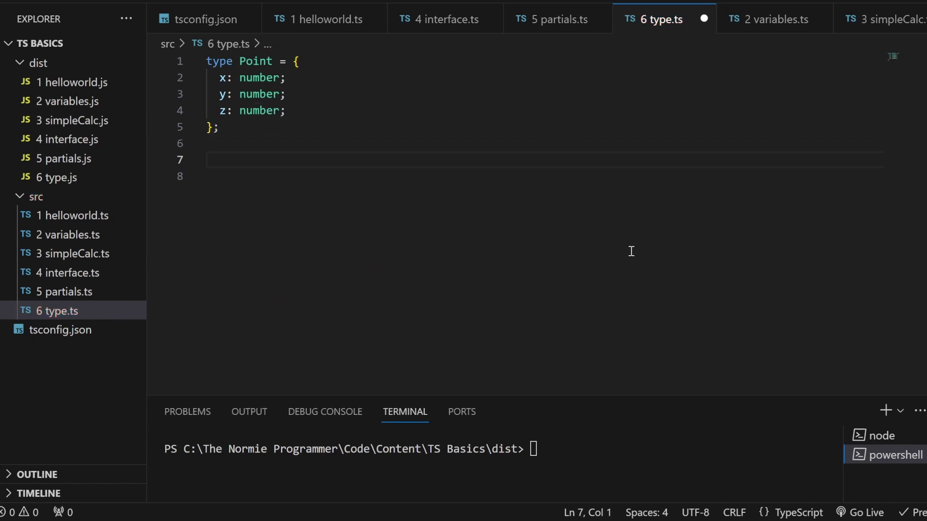
text(const O)
text(:)
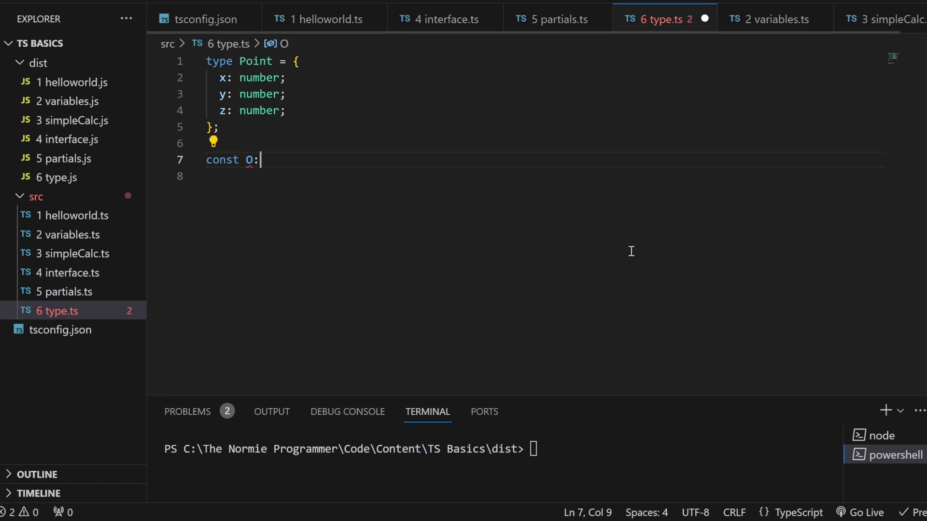
text( Po)
key(Tab)
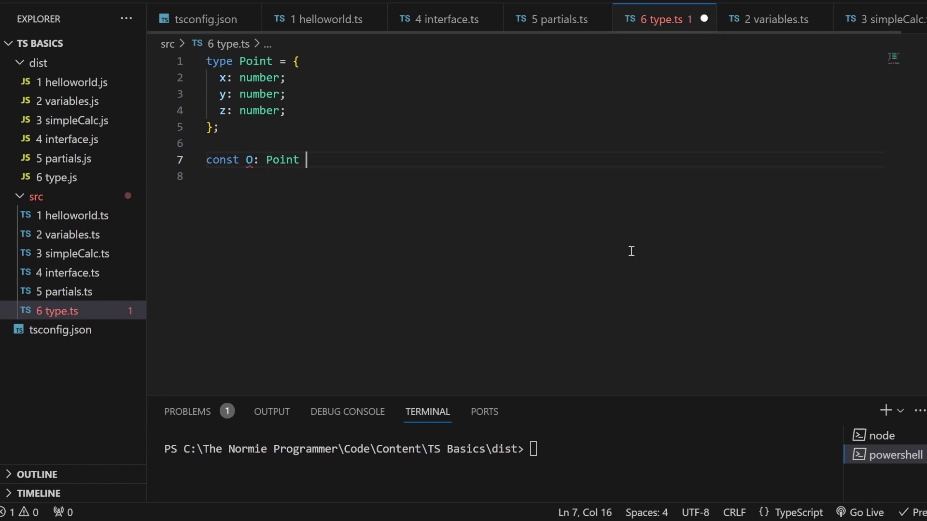
text({x)
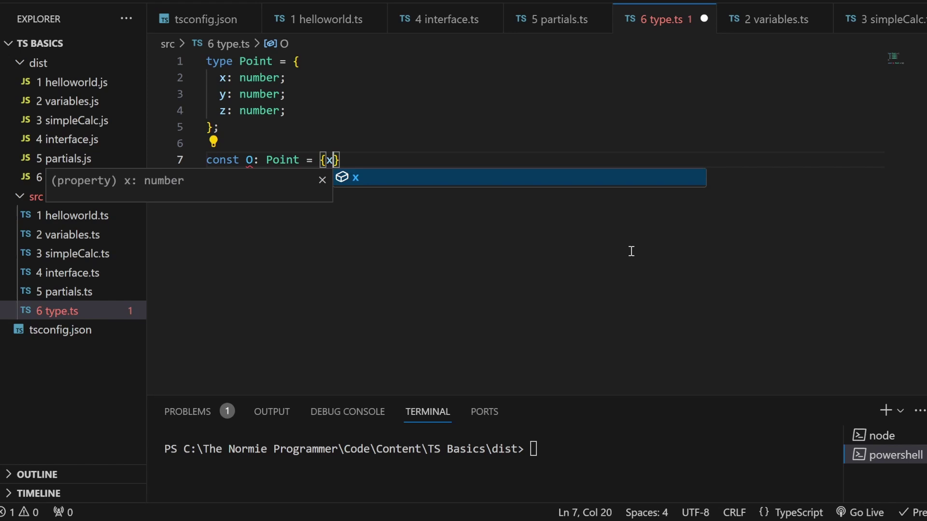
text(: 0)
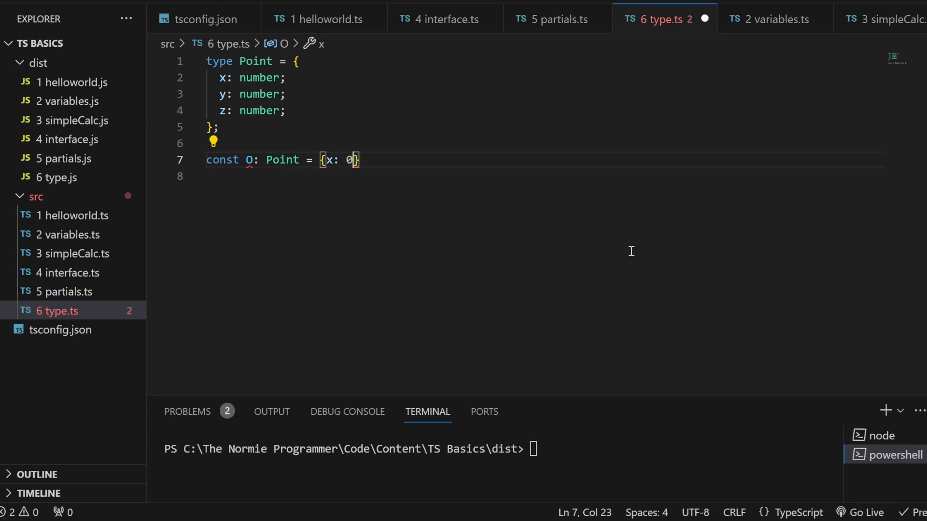
text(, y: 0, z)
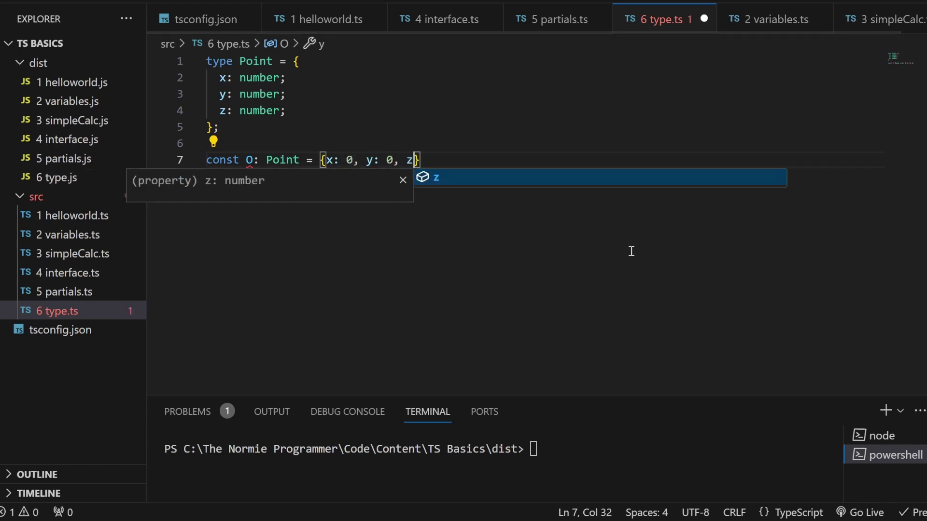
text(: 0)
key(End)
key(Return)
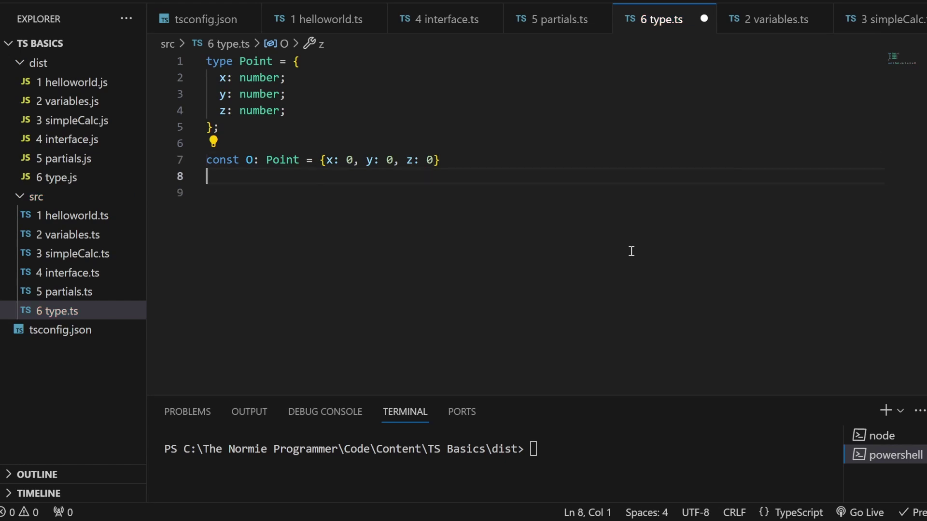
text(const )
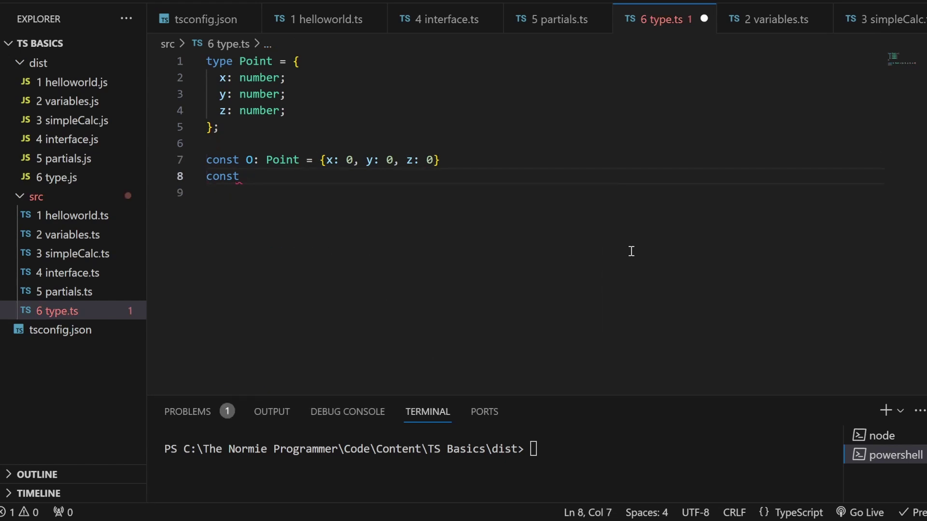
text(P: )
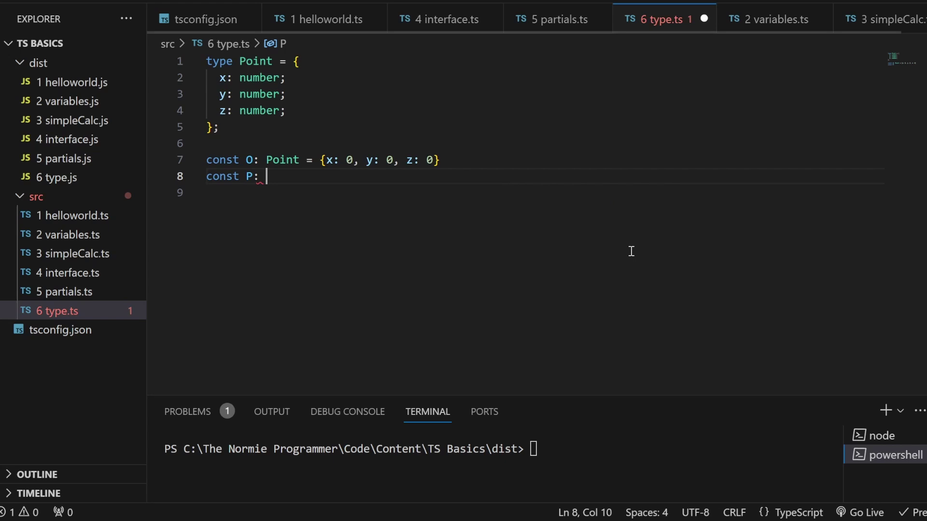
text(Point = {)
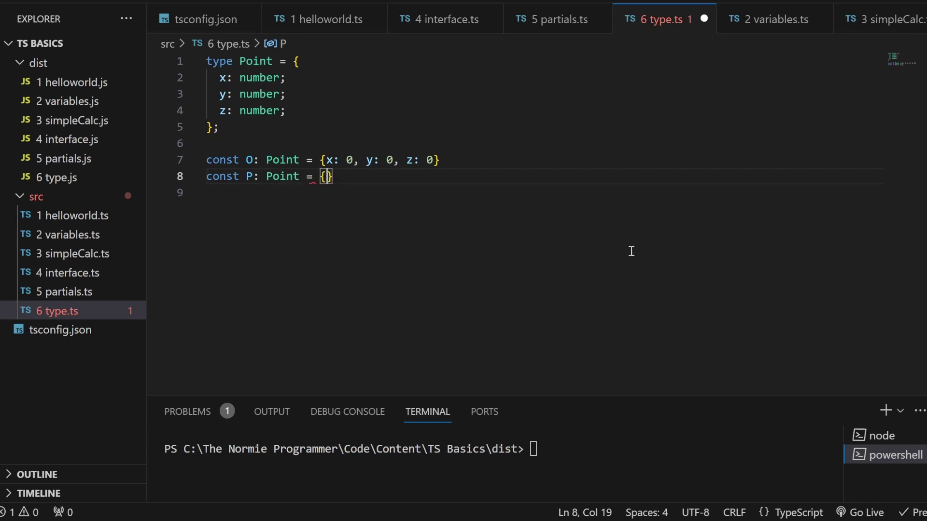
text(x: 14)
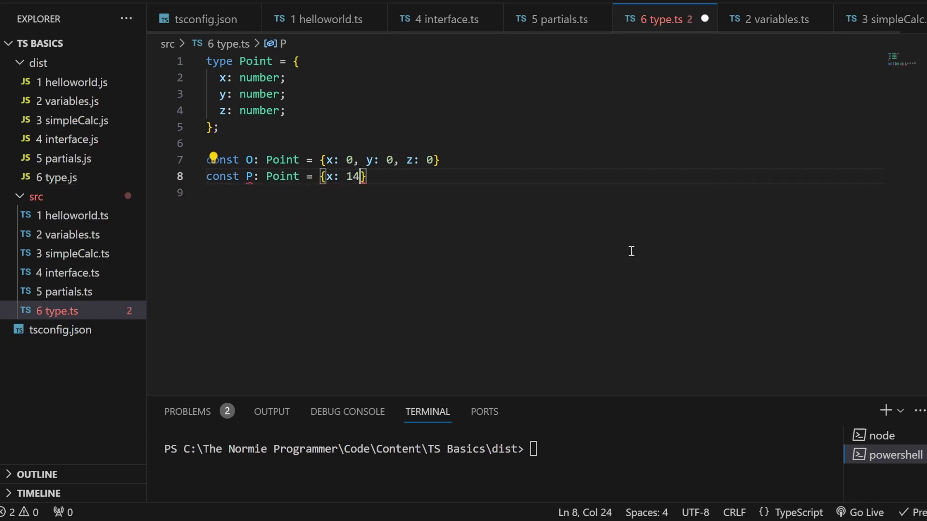
text(, y: 1)
text(2, z: 10)
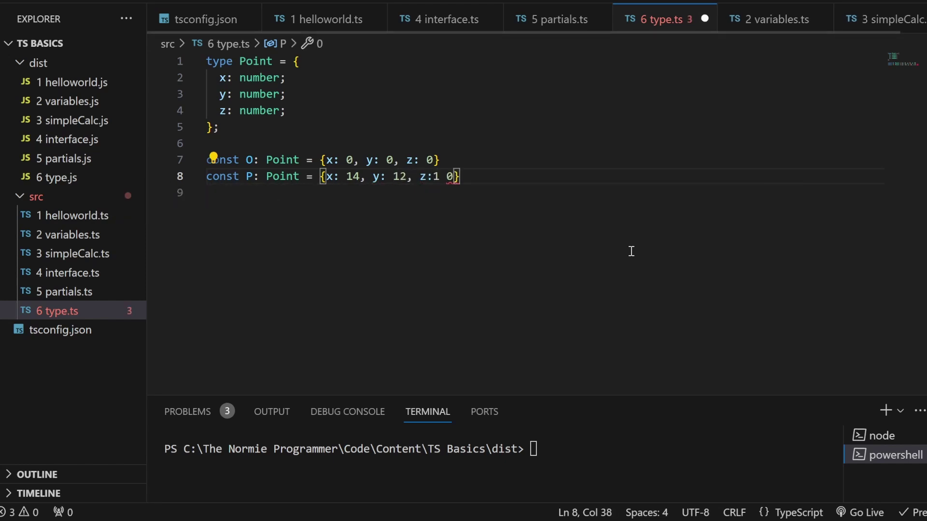
key(ctrl+s)
Add console.log(O) and console.log(P) lines and save the file
key(End)
key(Return)
key(Return)
text(log)
key(Return)
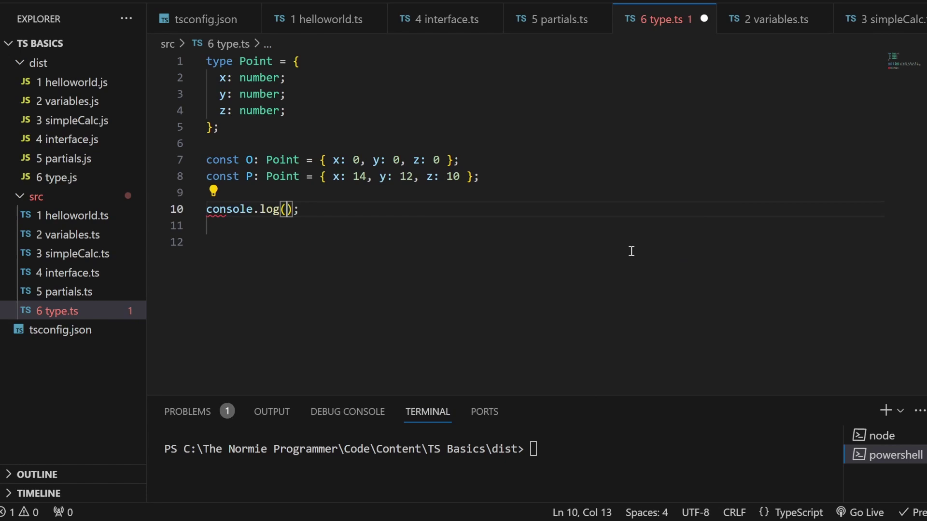
text(O)
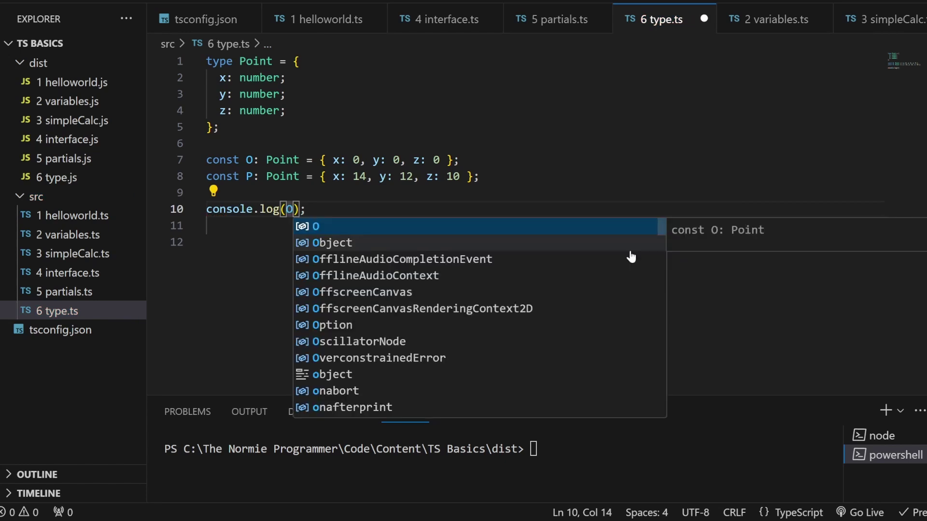
key(shift+alt+Down)
key(BackSpace)
text(P);)
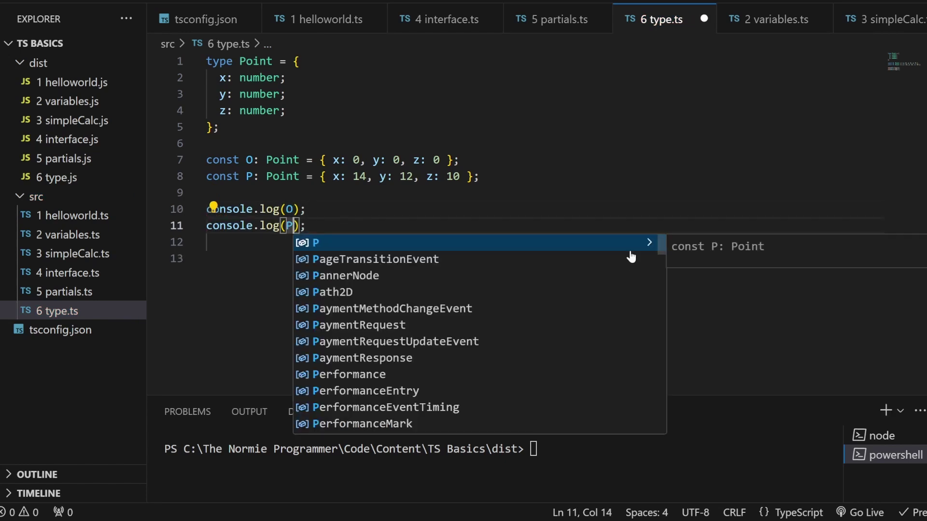
key(ctrl+s)
click(692, 444)
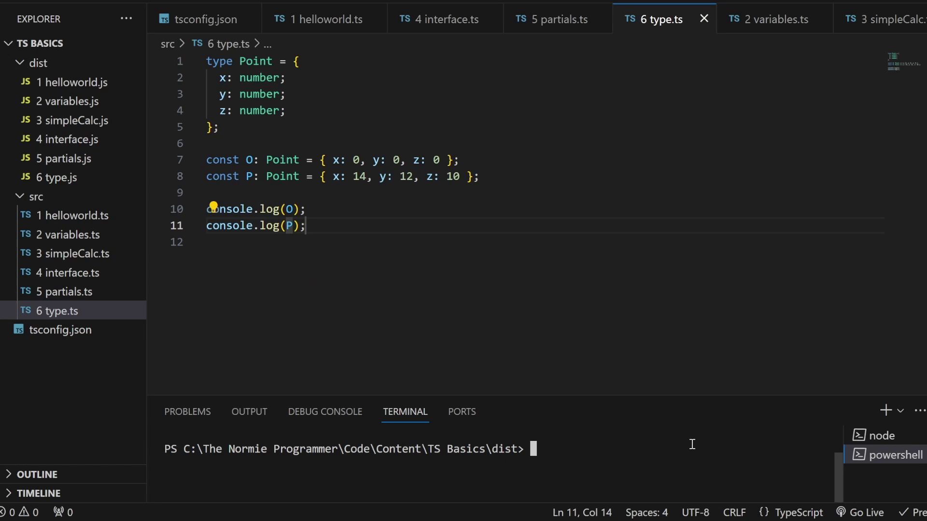
text(node )
text(6)
Run node '.\6 type.js' in the dist terminal to print points O and P
key(Tab)
key(Return)
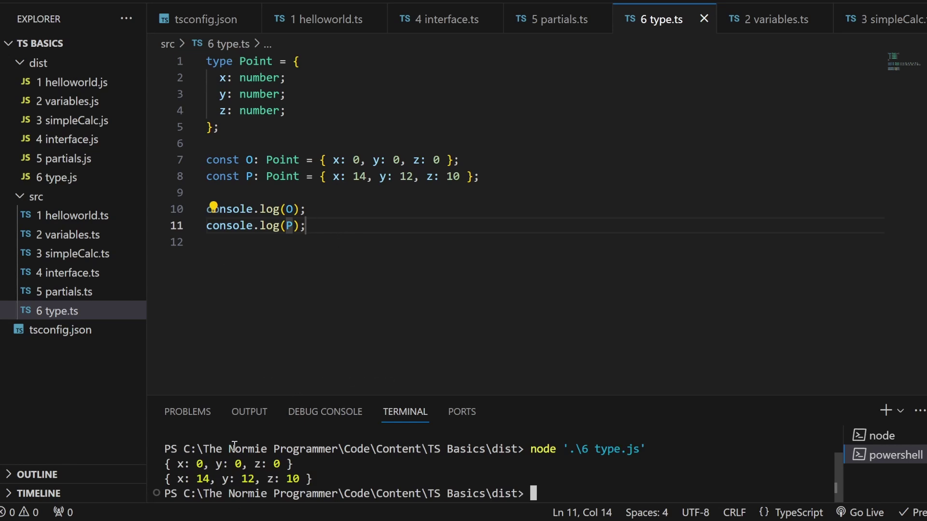
click(305, 340)
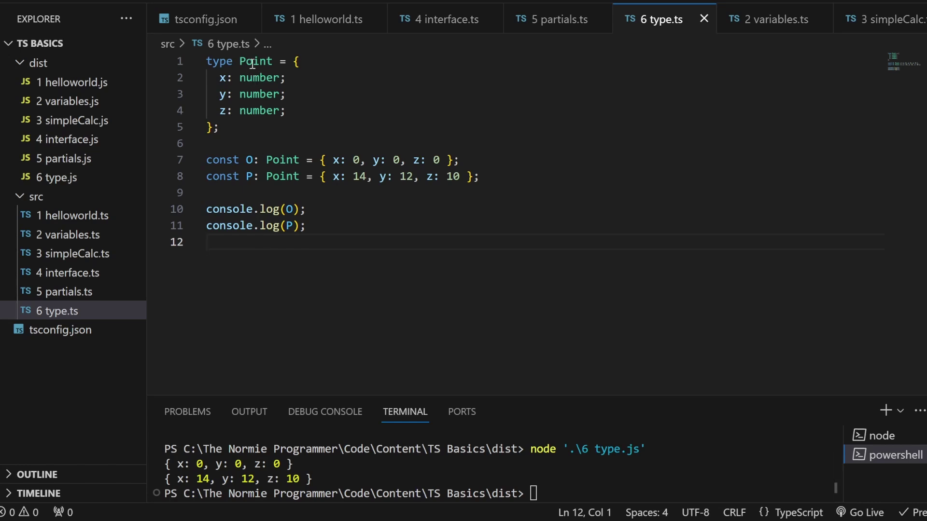
drag(280, 62, 309, 64)
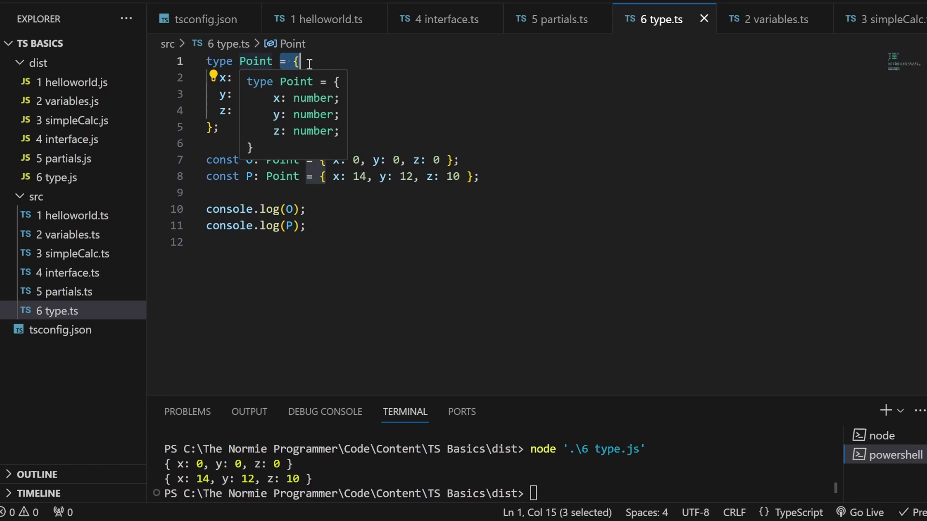
click(223, 131)
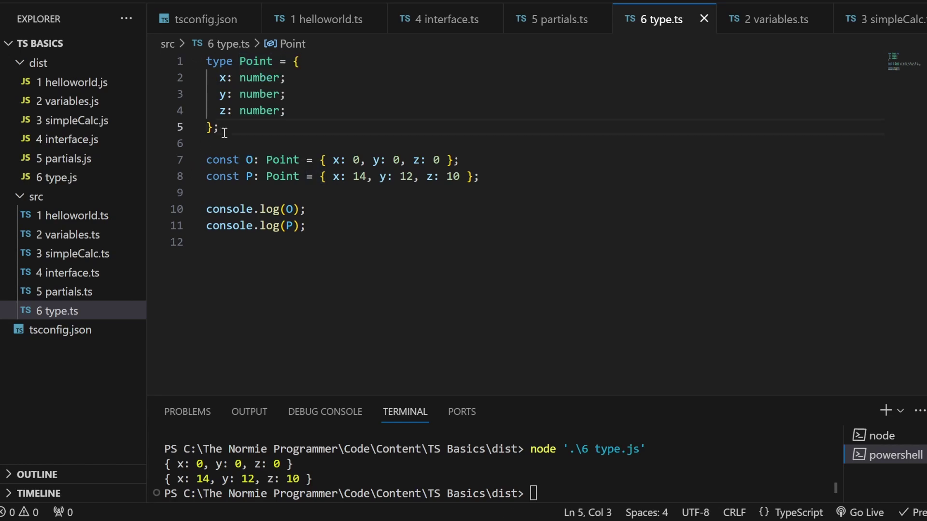
click(90, 273)
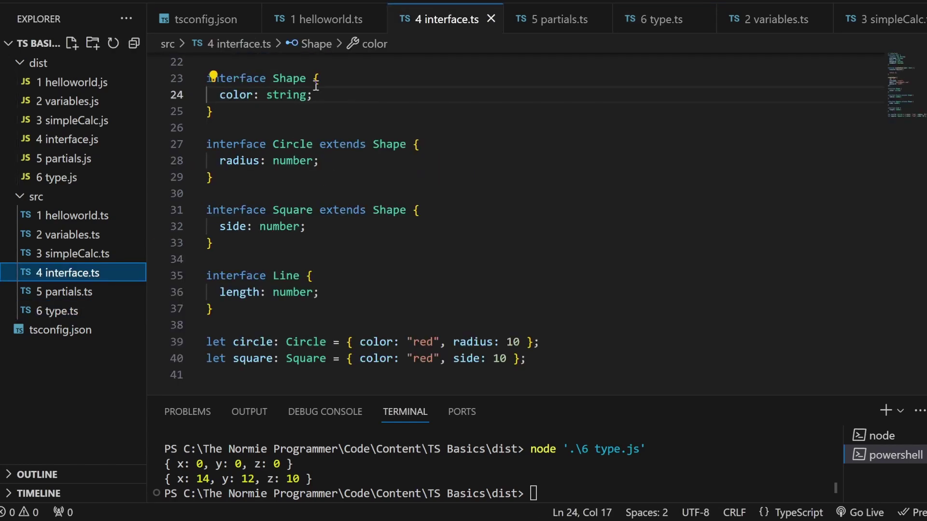
drag(316, 78, 325, 109)
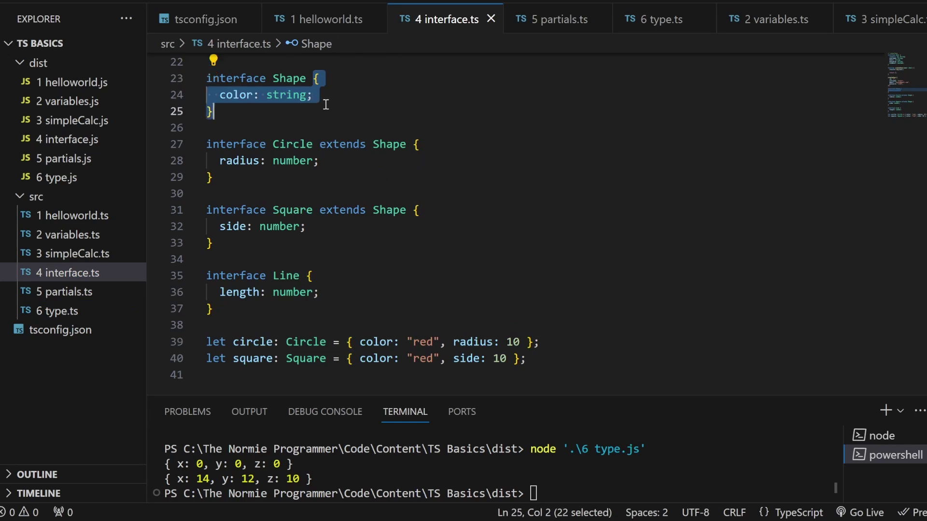
click(100, 312)
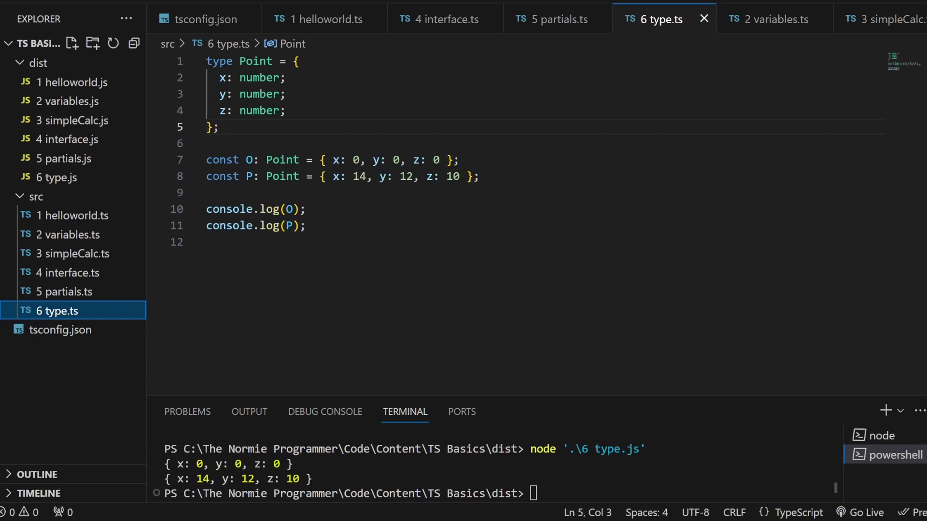
Write PokemonType with name: string, level: number and type: string[], and save
click(417, 235)
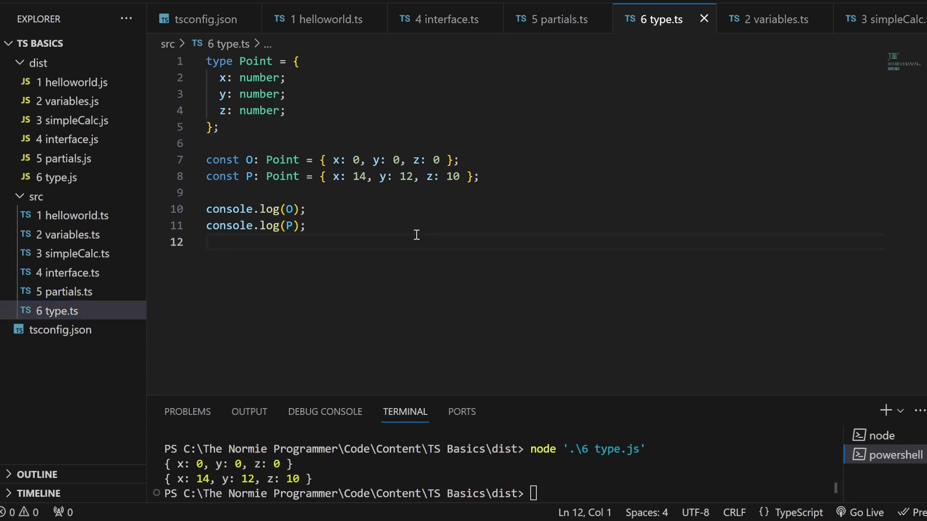
key(Return)
text(ty e)
key(BackSpace)
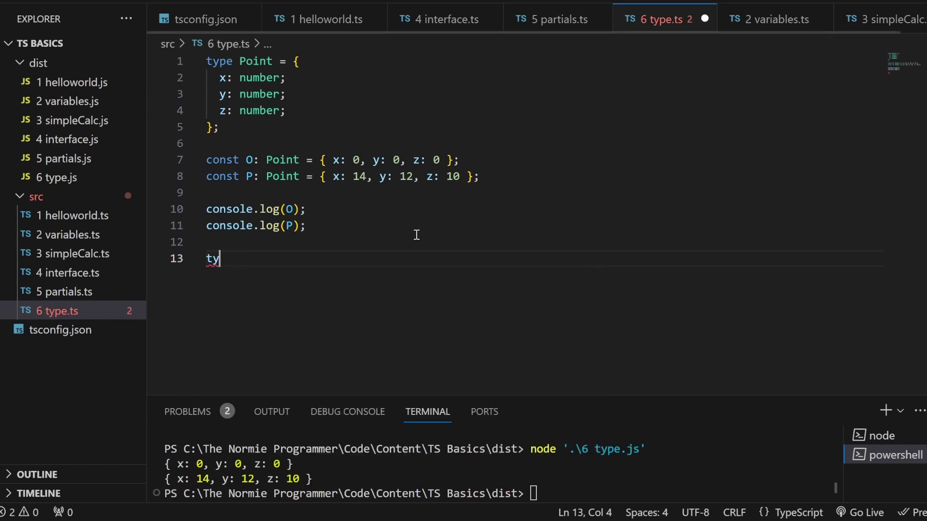
text(pe PokemonType)
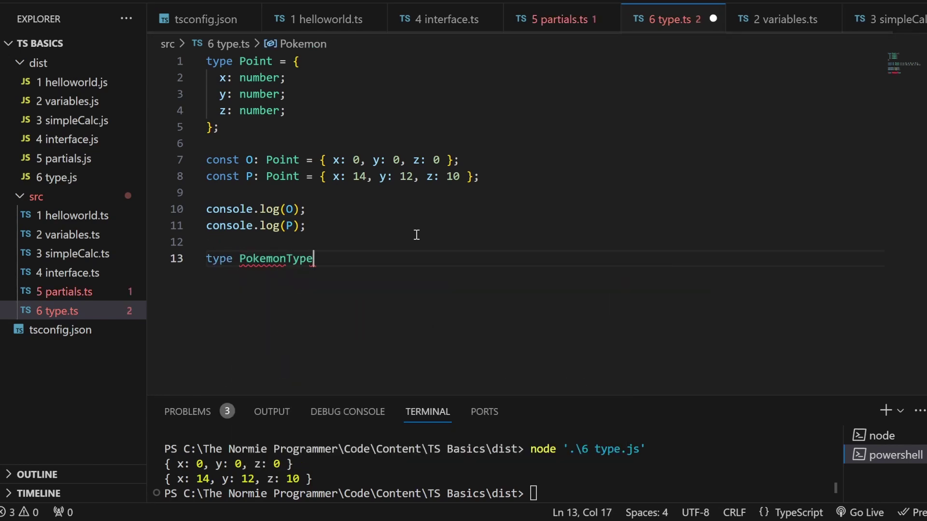
text( = {)
key(Return)
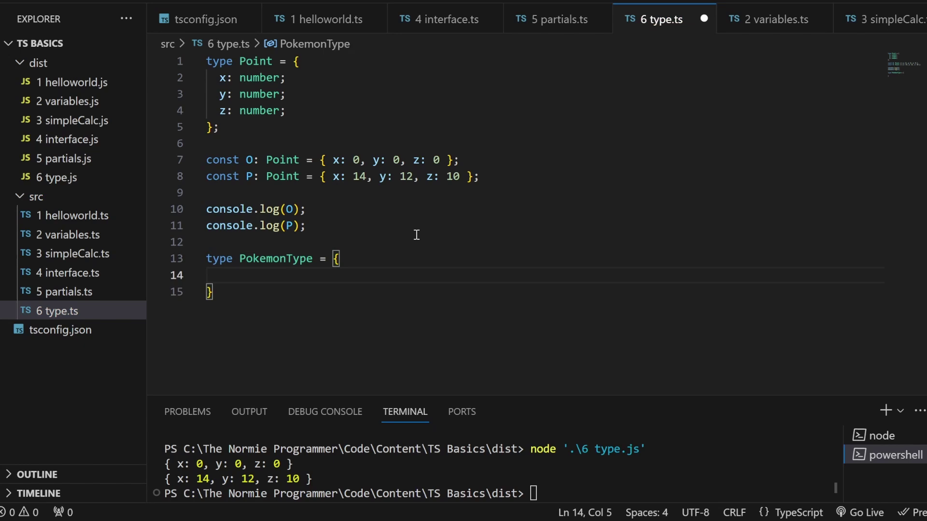
text(name: string)
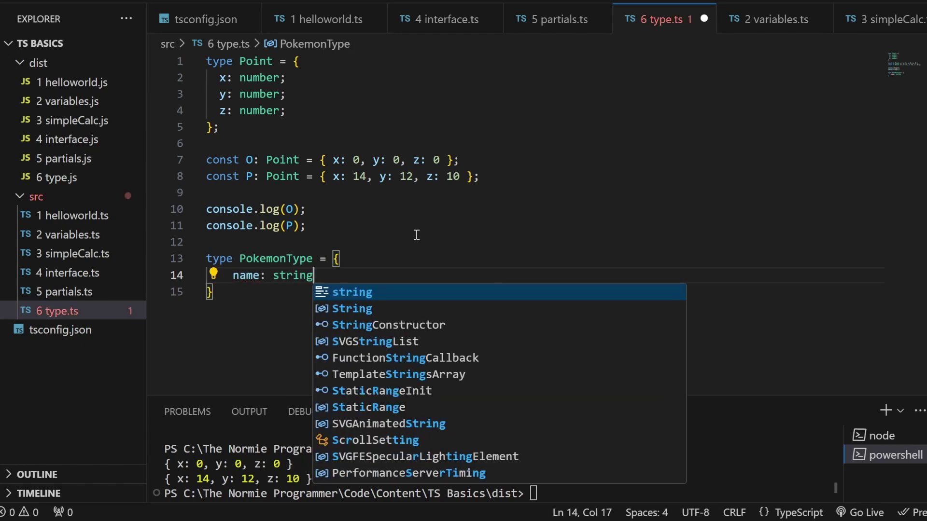
text(,)
key(Return)
text(level)
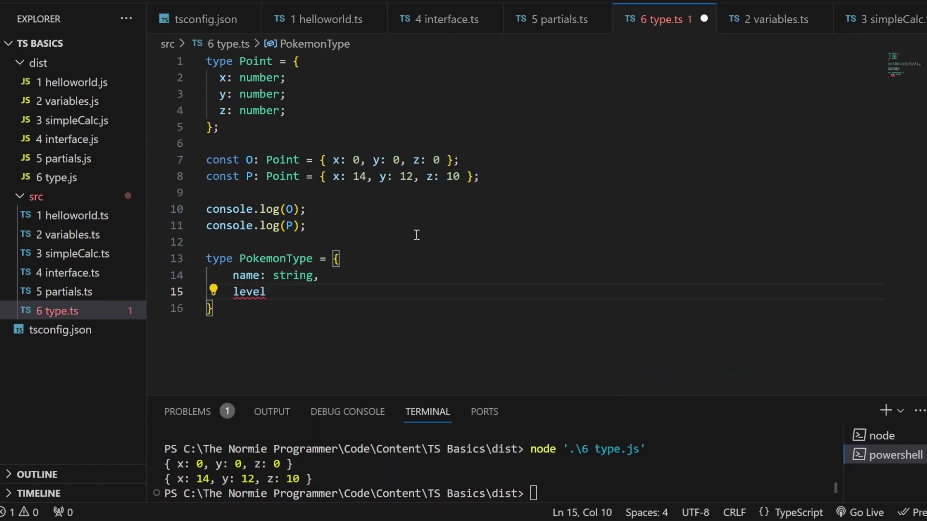
text(: number)
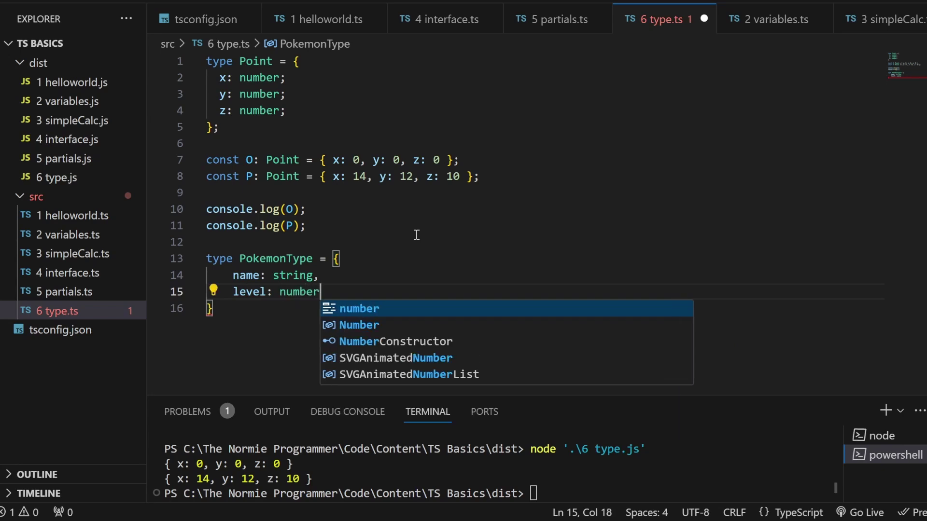
text(,)
key(Return)
text(type)
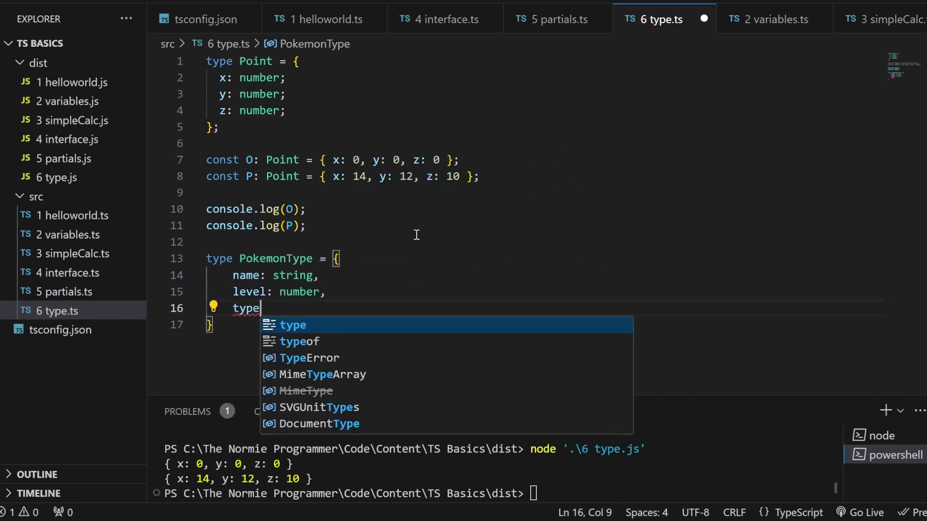
text(: s)
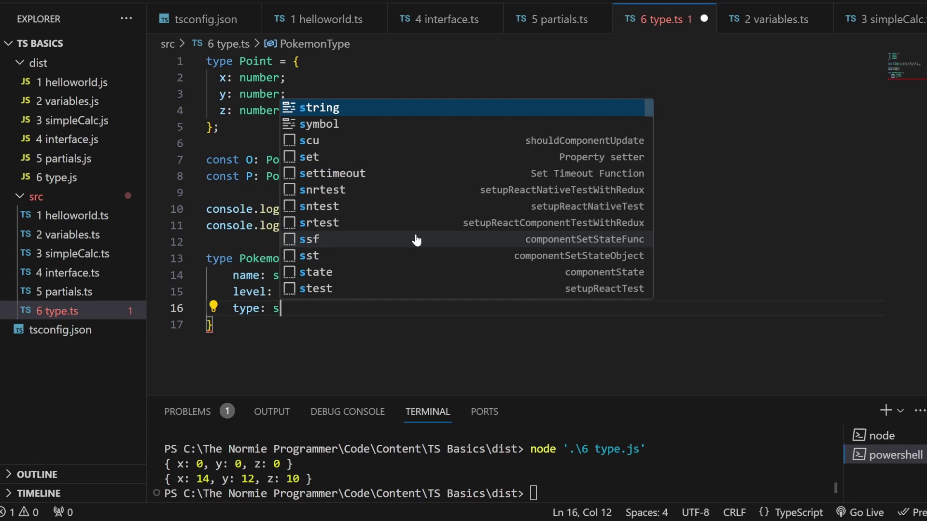
text(tring[)
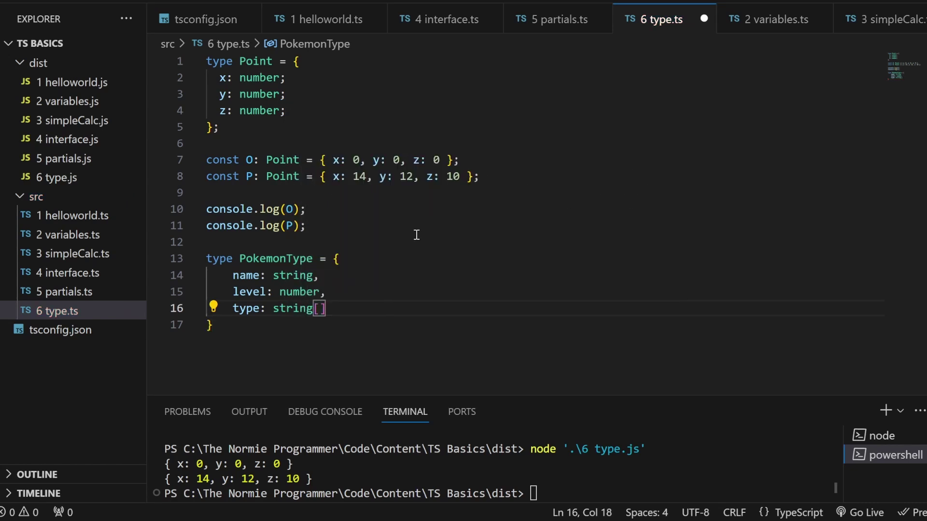
key(ctrl+s)
key(Down)
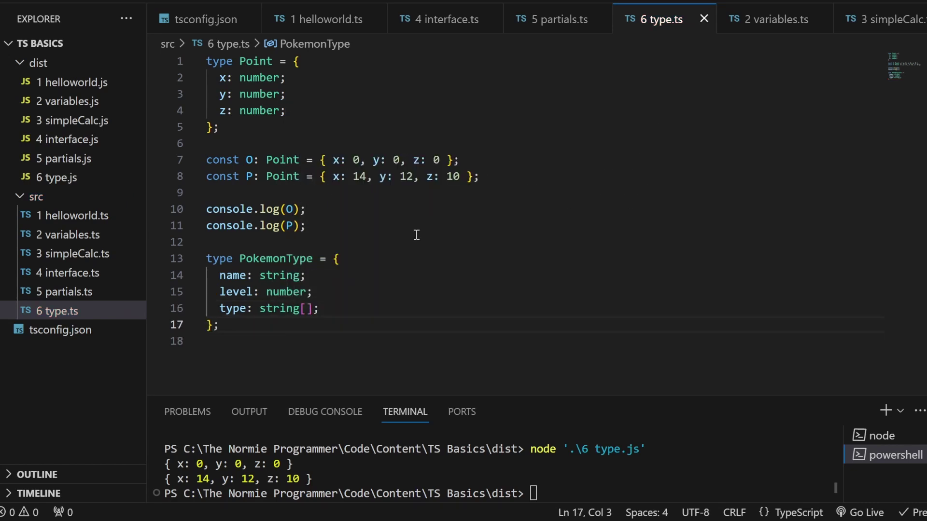
key(Return)
key(Return)
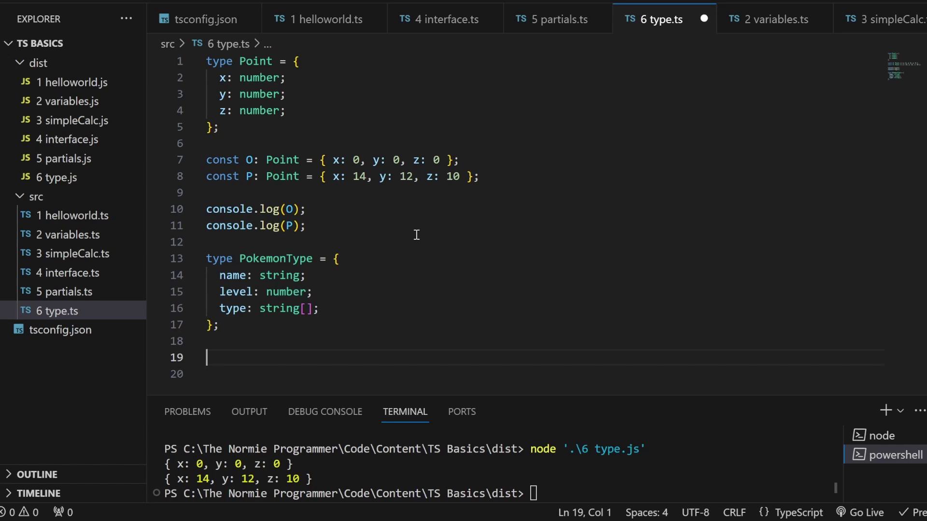
text(fi)
Declare function PokemonInfo taking a pokemon parameter of type PokemonType
key(BackSpace)
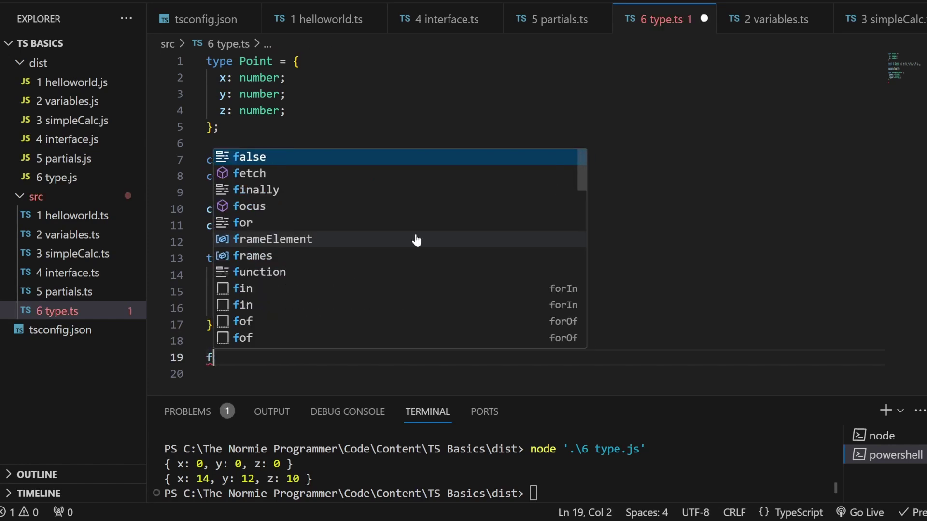
text(unction )
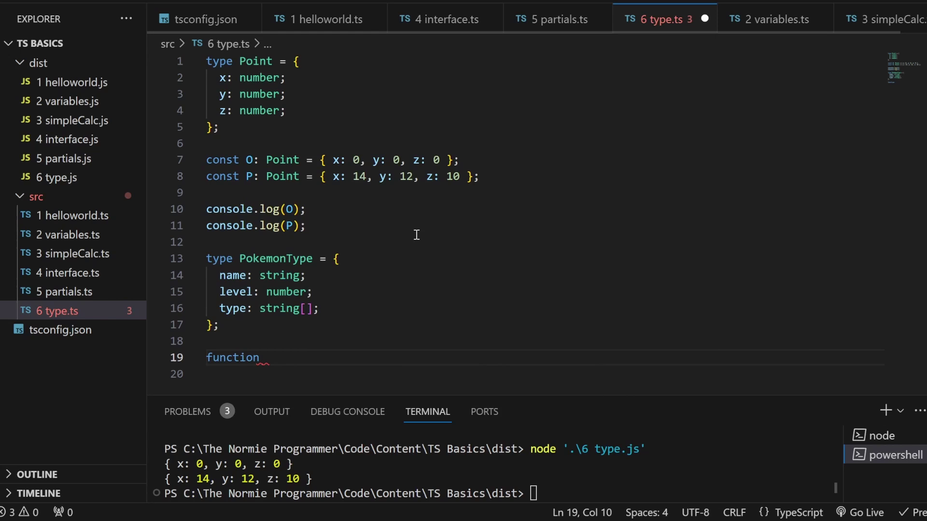
text(Pokemon)
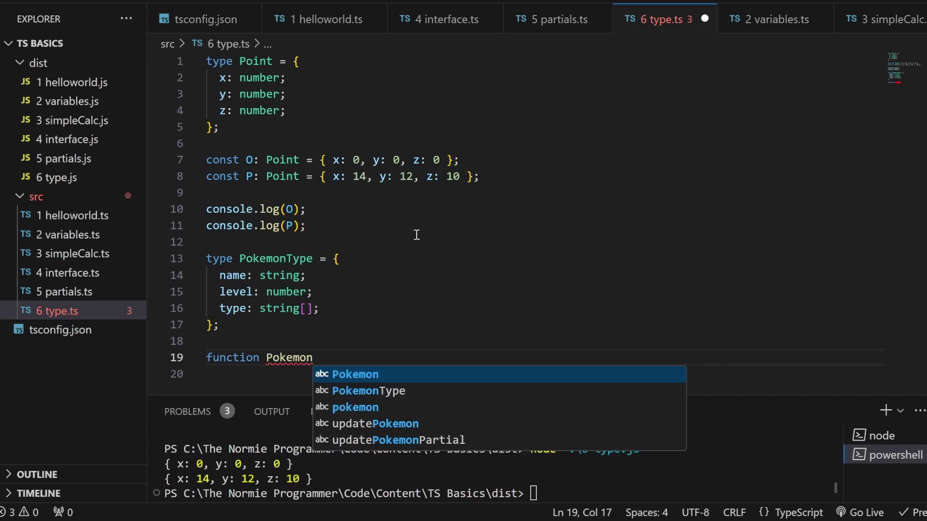
text(Info()
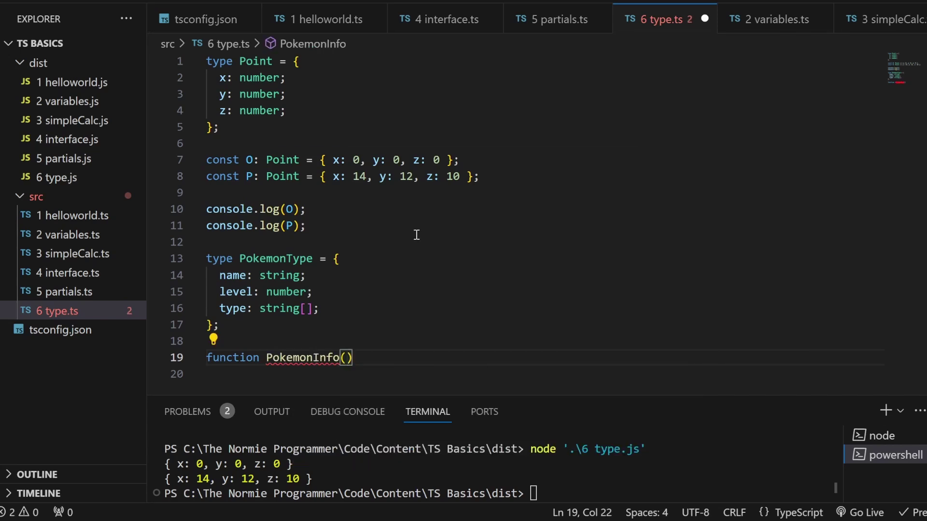
text(pokemon: )
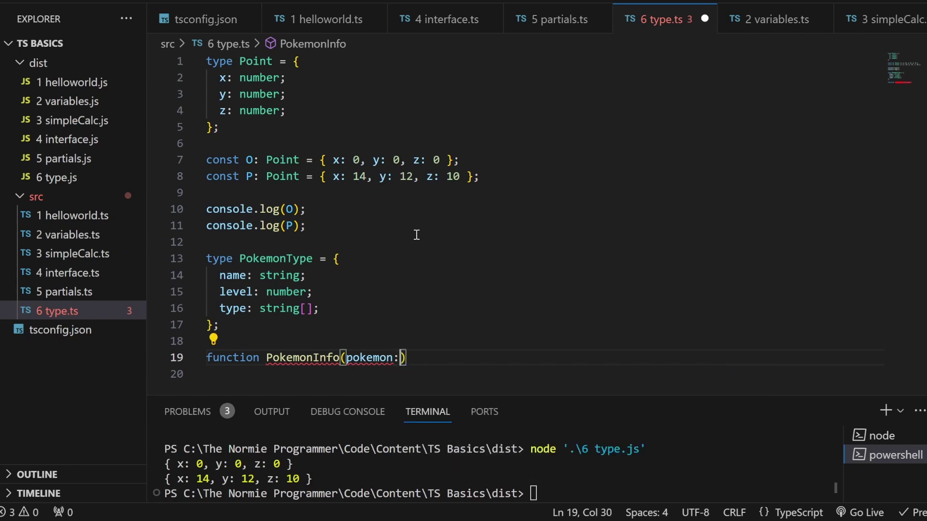
text(Poke)
key(Tab)
key(End)
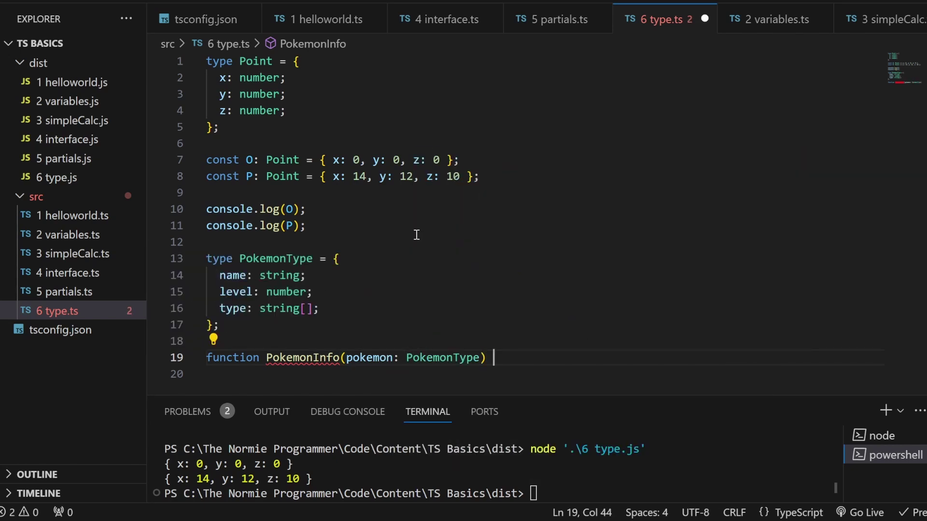
text({)
key(Return)
text(l)
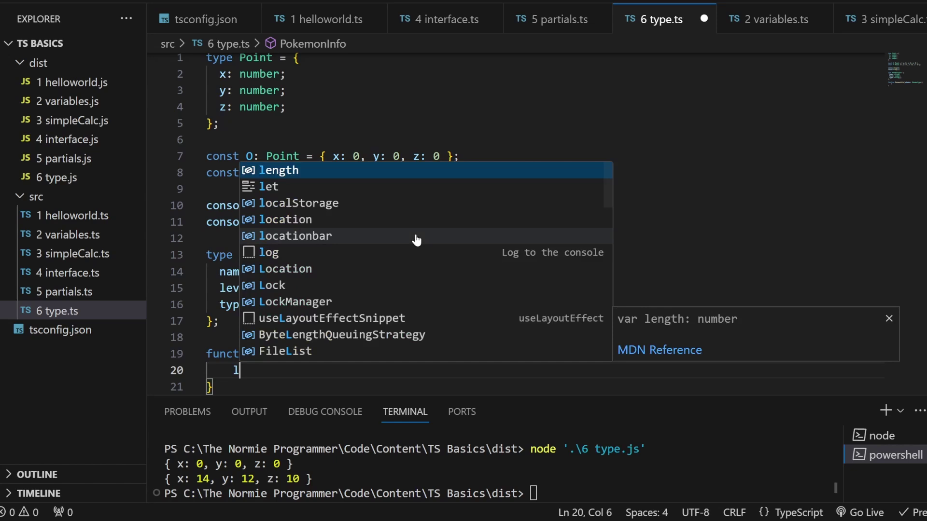
text(og)
Log a template string with pokemon.name, pokemon.level and pokemon.type[0]
key(Tab)
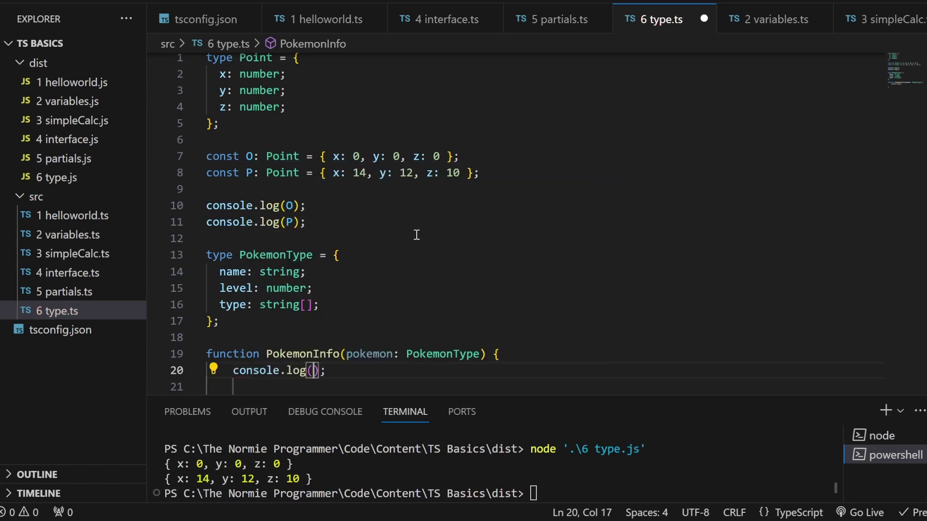
text(`${)
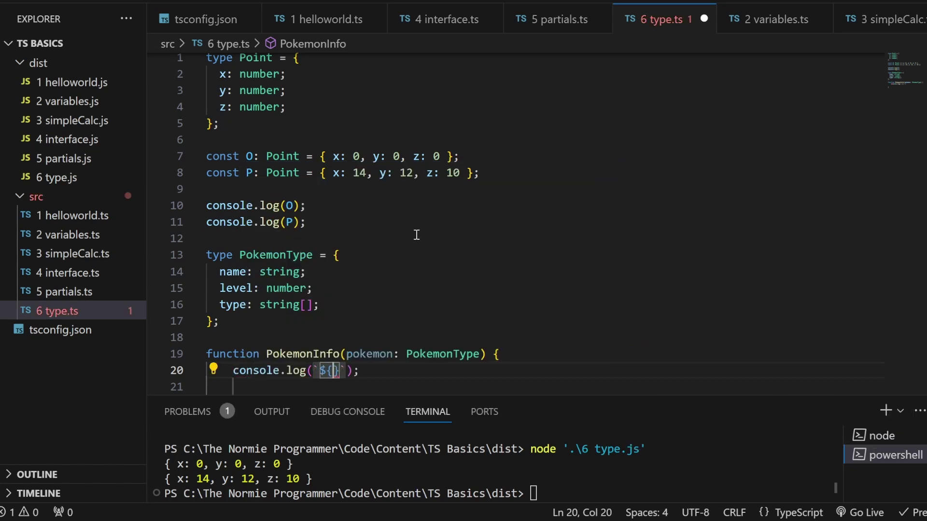
text(pok)
key(Tab)
text(.name)
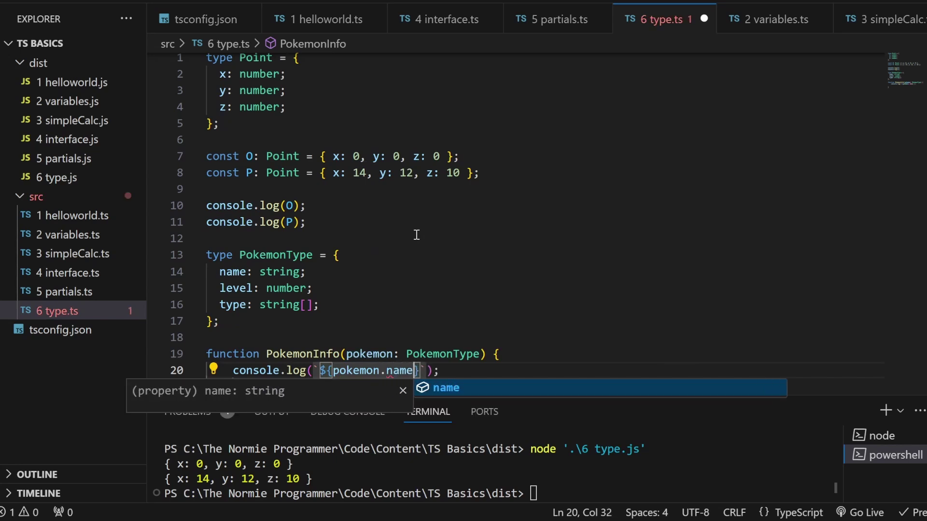
key(Right)
text(has )
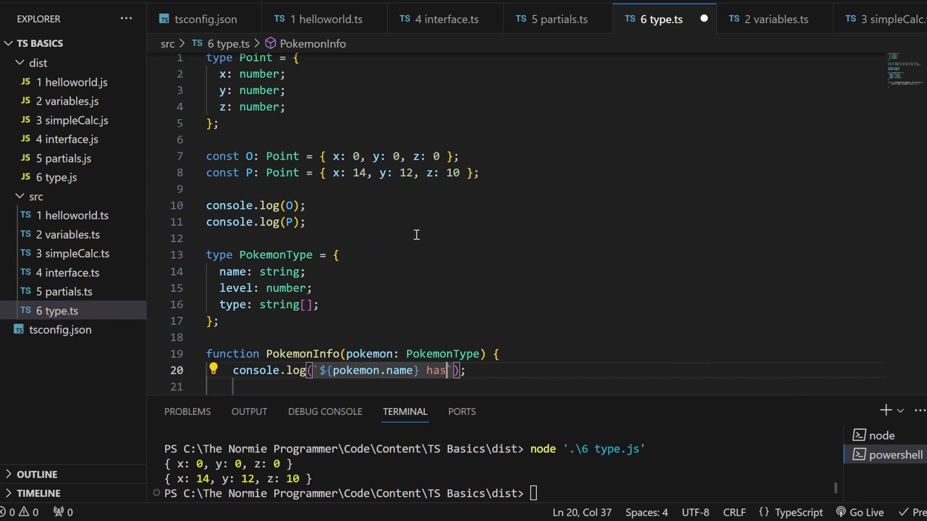
text(level ${)
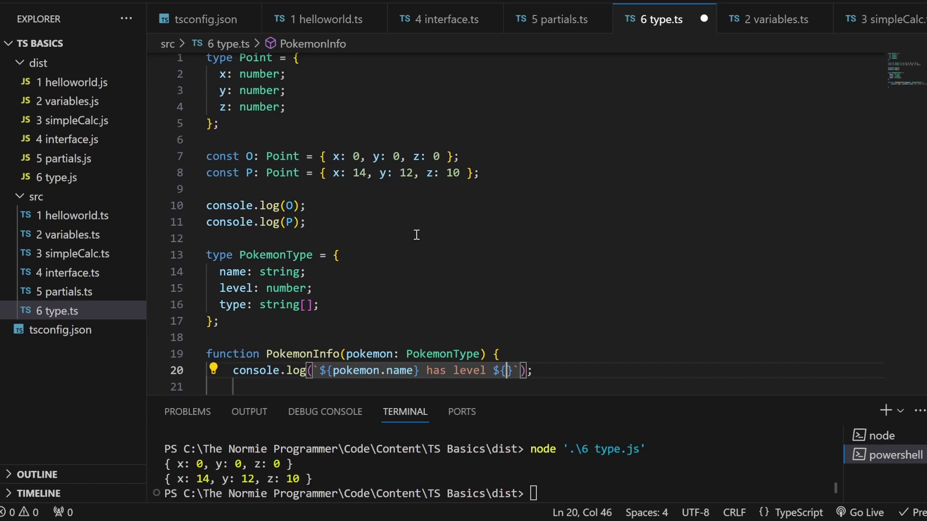
text(po)
key(Tab)
text(.)
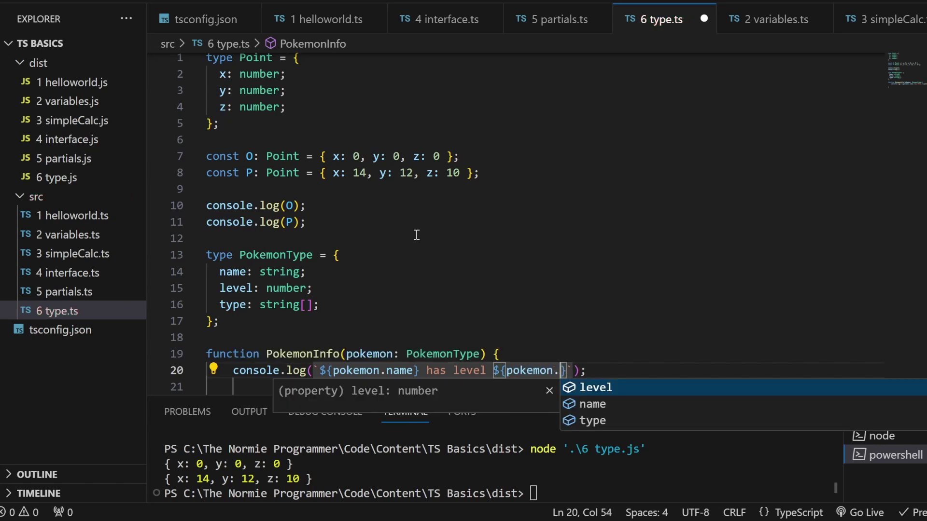
text(le)
key(Tab)
key(Right)
key(Right)
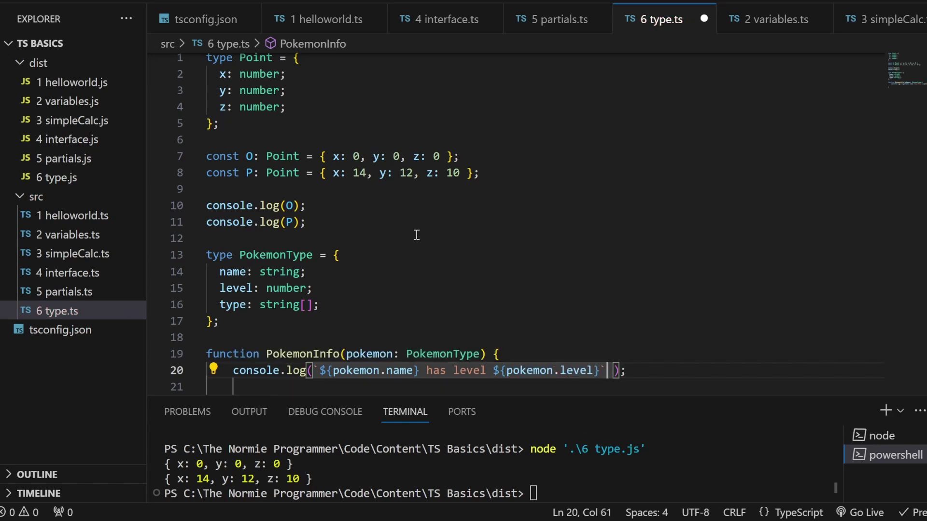
key(Left)
text(is )
text(${)
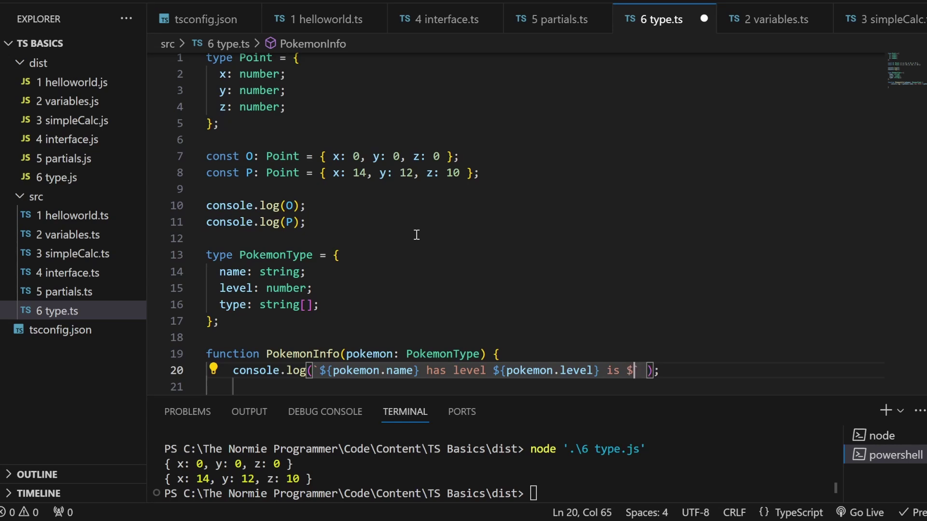
text(poke)
key(Tab)
text(.type)
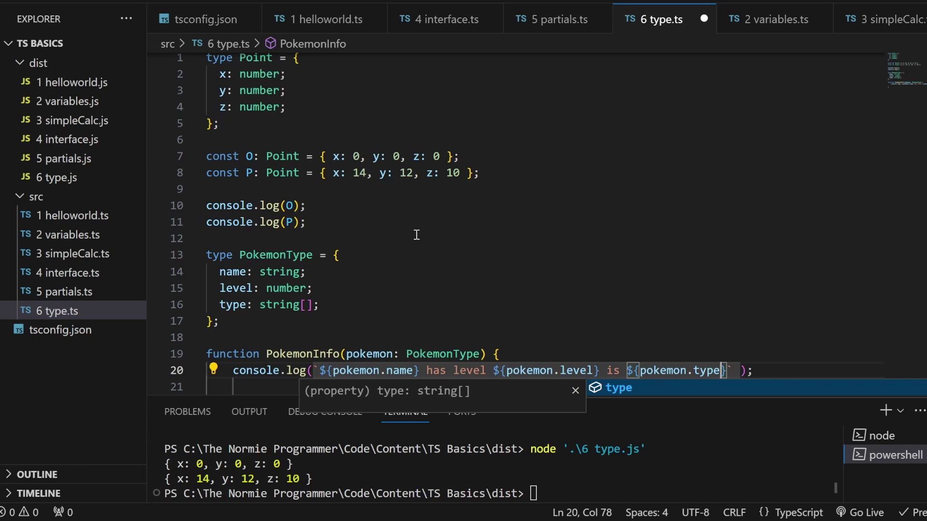
text([0)
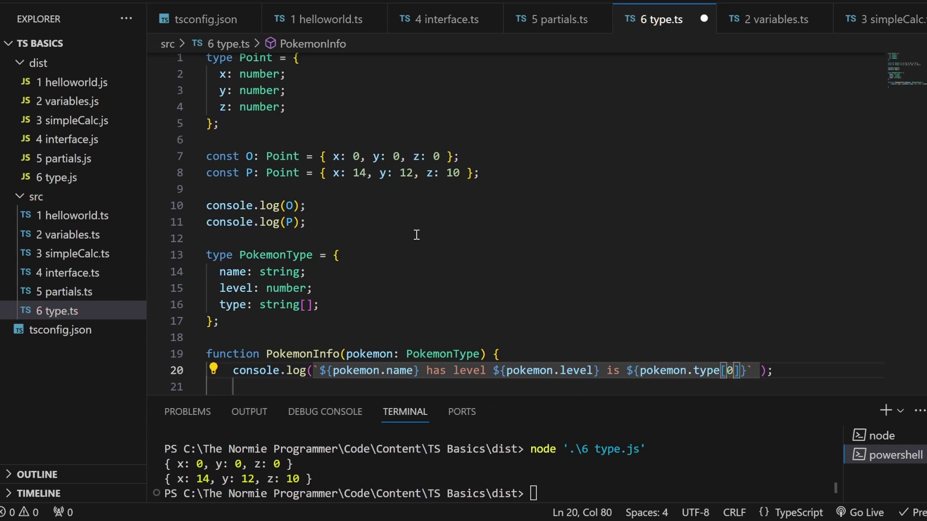
key(Right)
key(Right)
text(type pokemon)
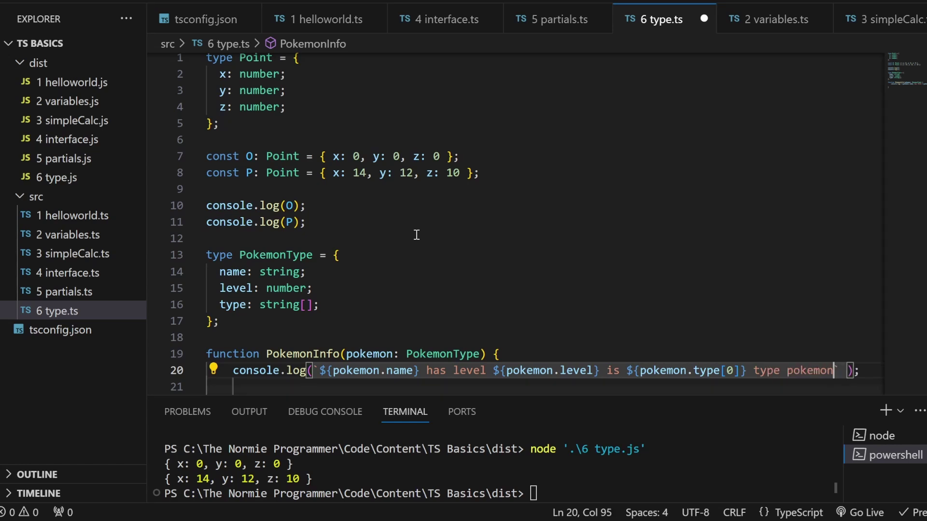
Reformat the long log statement and add blank lines after the function
key(Right)
key(shift+alt+f)
key(Down)
key(Down)
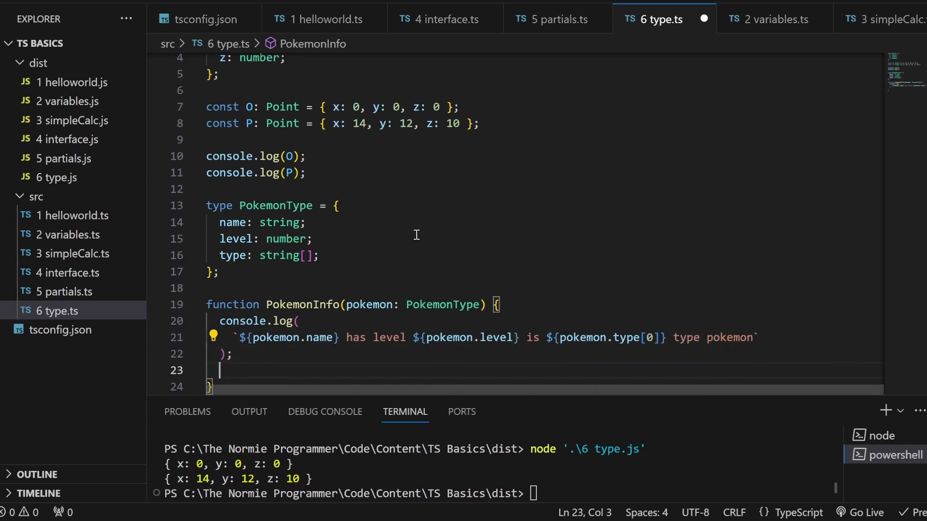
key(Down)
key(Return)
key(Return)
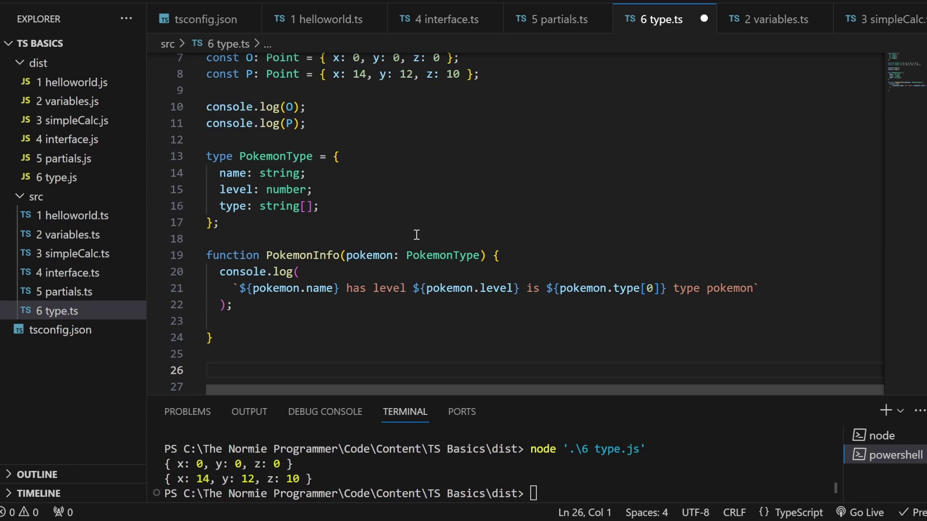
text(Poke)
Call PokemonInfo with 'Charizard', level 50, types ['Fire', 'Flying'], removing the stray period, and save
key(Tab)
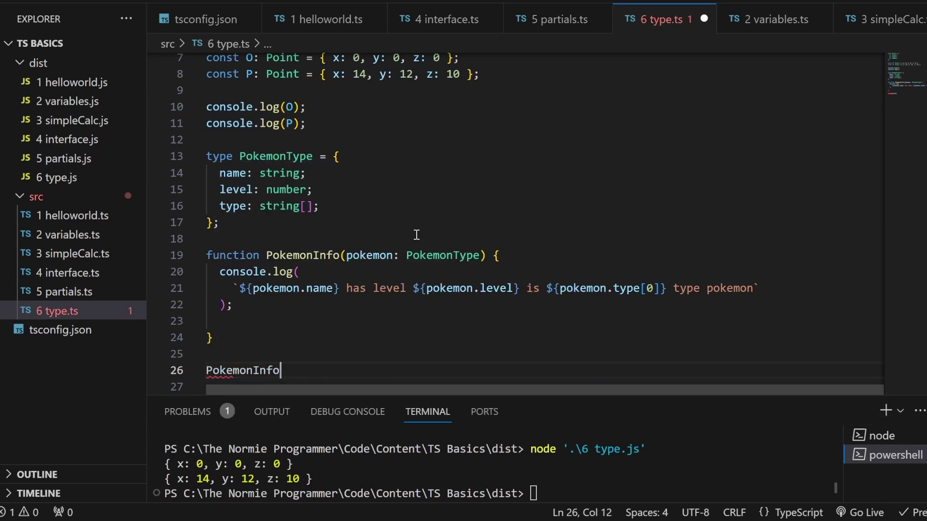
text(()
key(Return)
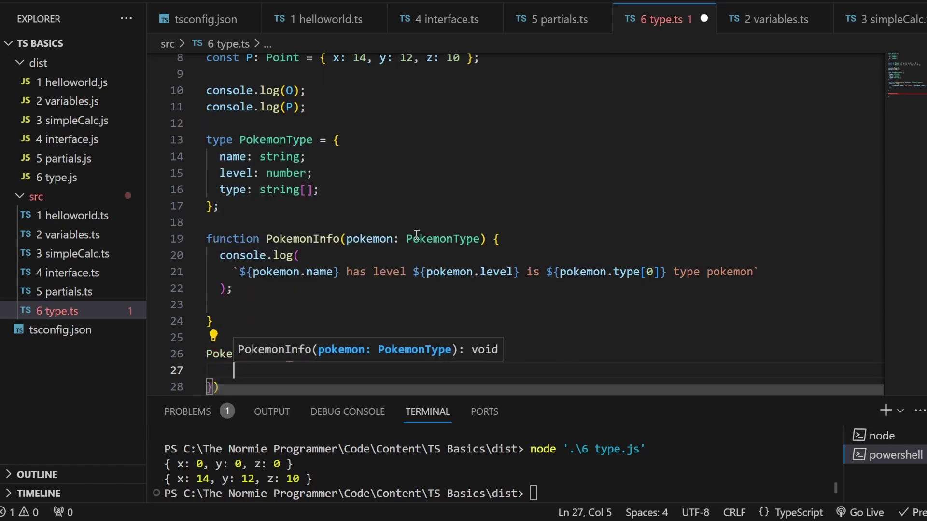
text(name:)
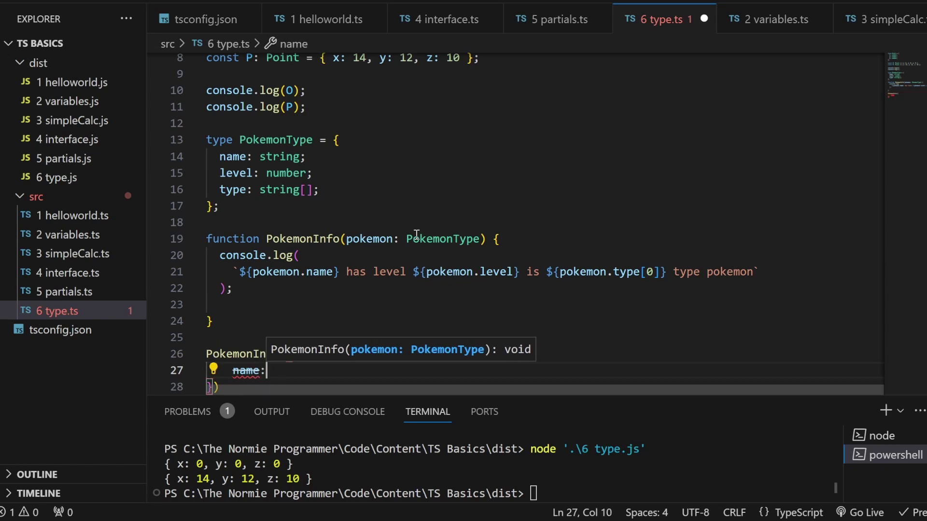
text( ")
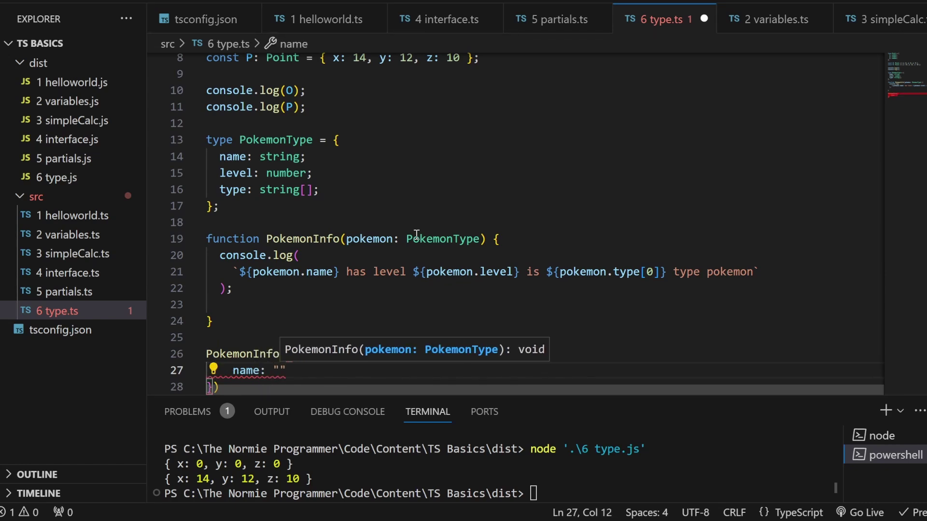
text(Charizard)
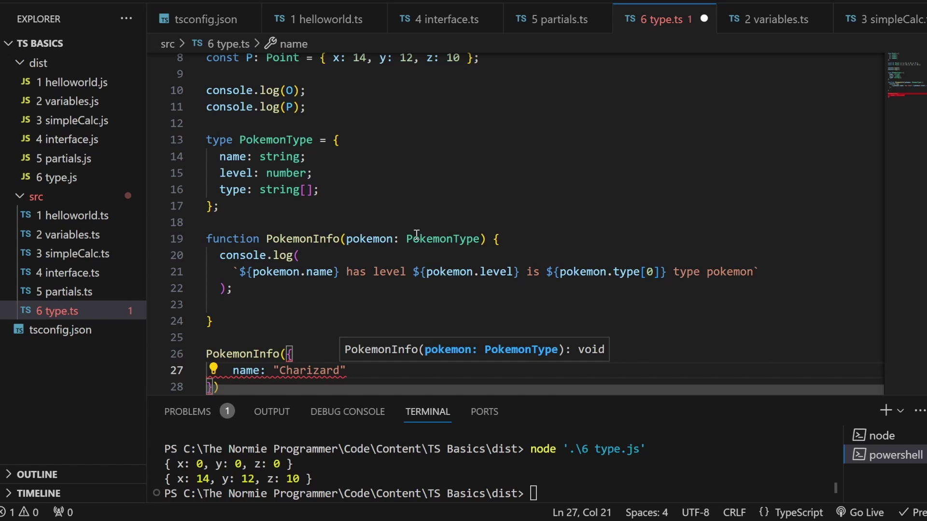
text(",)
key(Return)
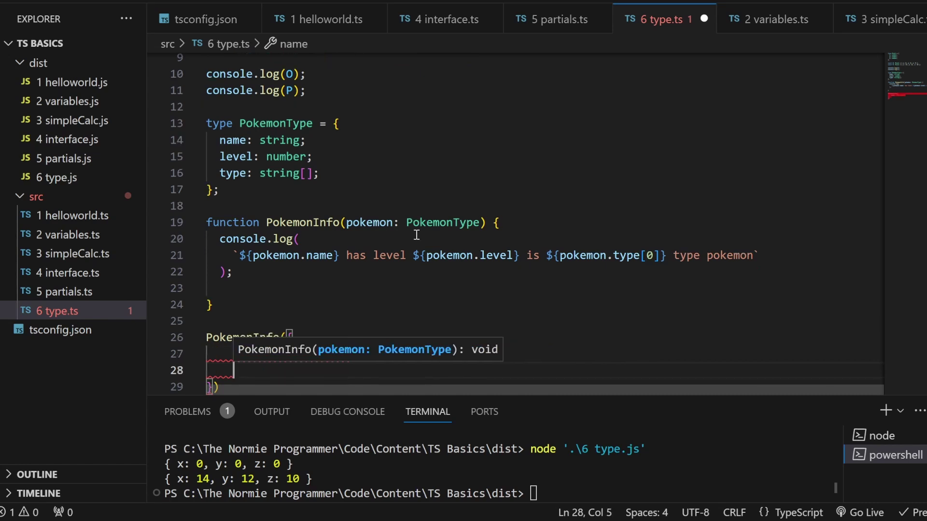
text(level:)
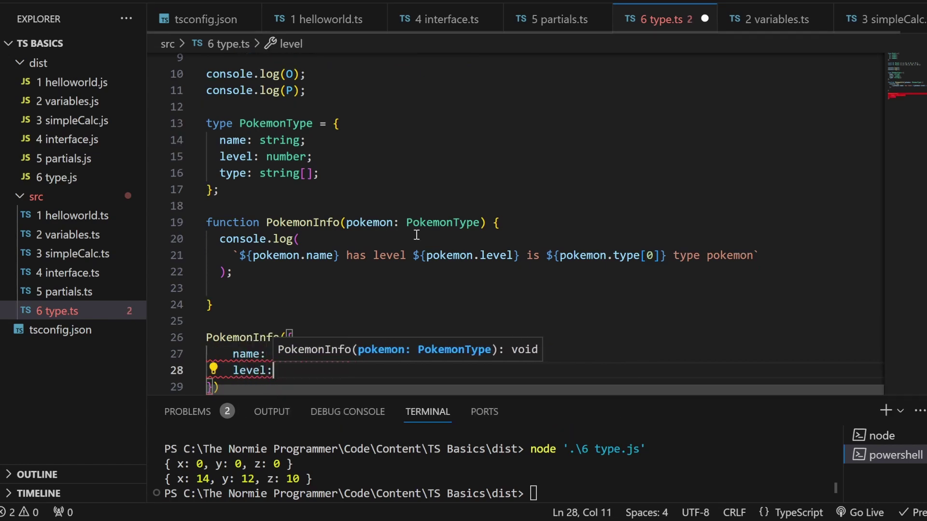
text( 50,)
key(Return)
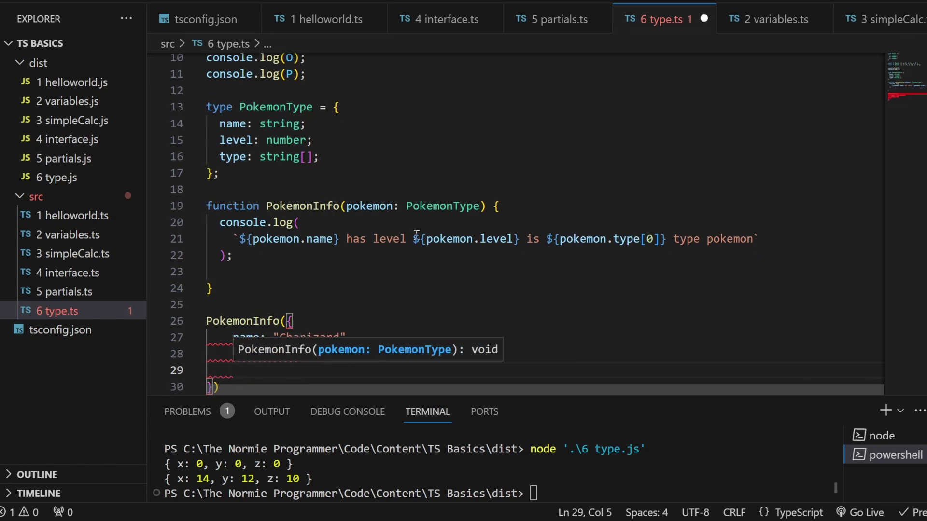
text(type: )
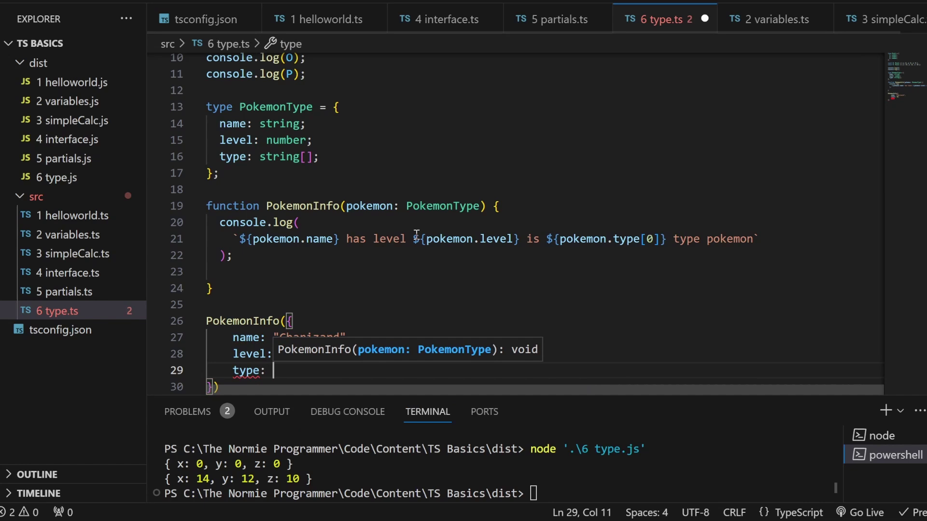
text(["Fire")
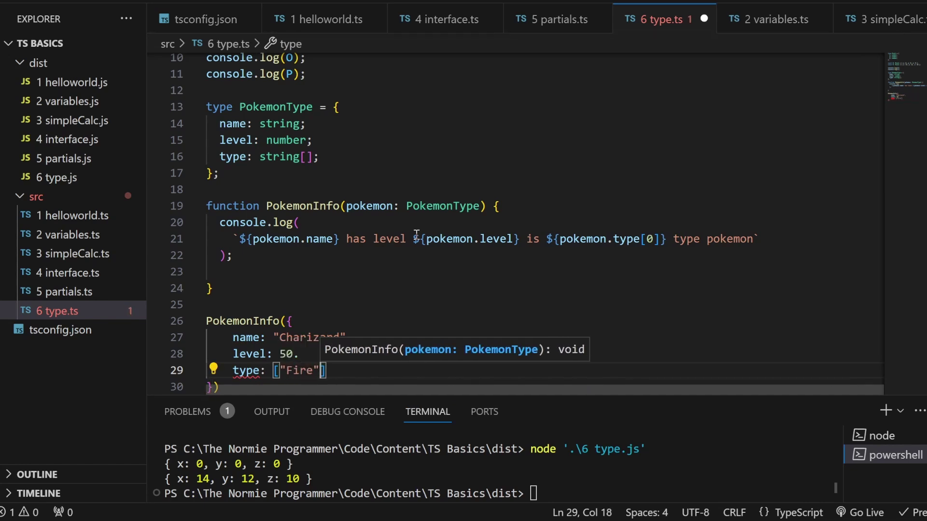
text(, "Flying)
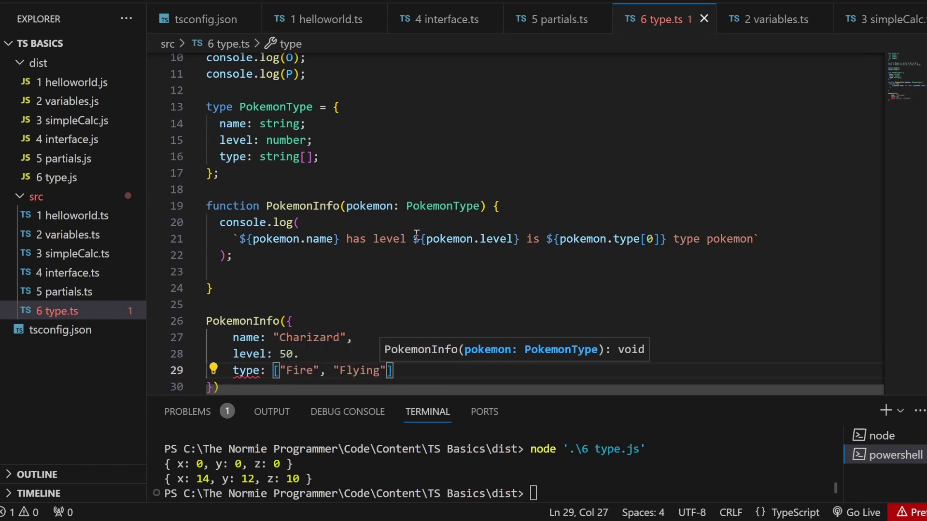
click(324, 352)
key(BackSpace)
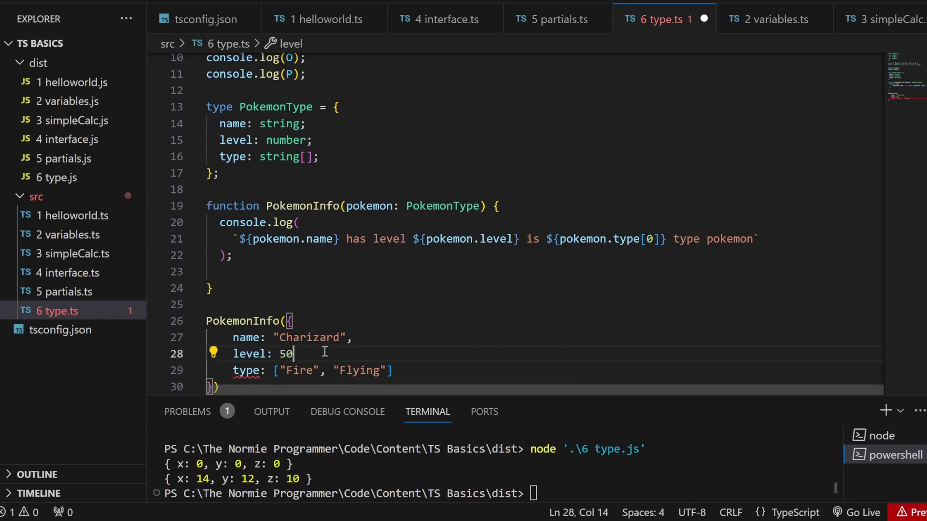
text(,)
key(ctrl+s)
Rerun node '.\6 type.js' to print "Charizard has level 50 is Fire type pokemon"
click(594, 456)
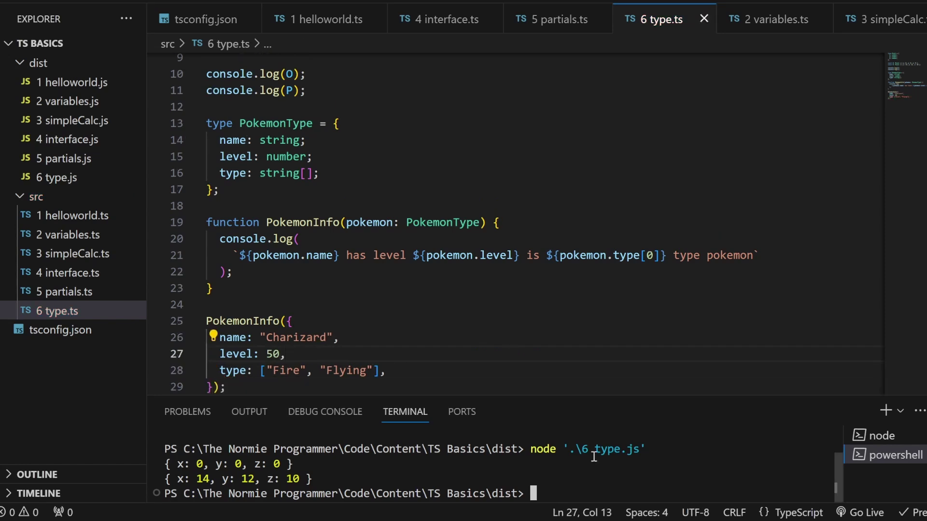
key(Up)
key(Return)
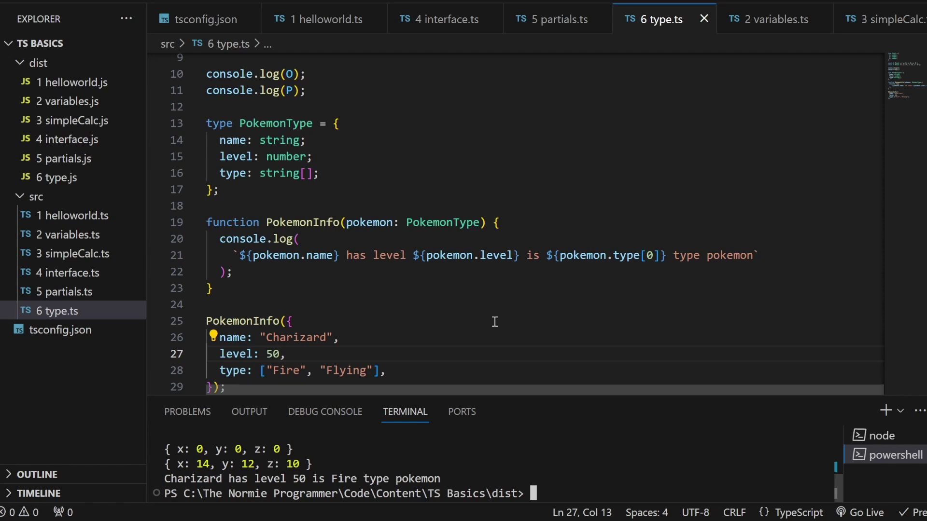
click(550, 382)
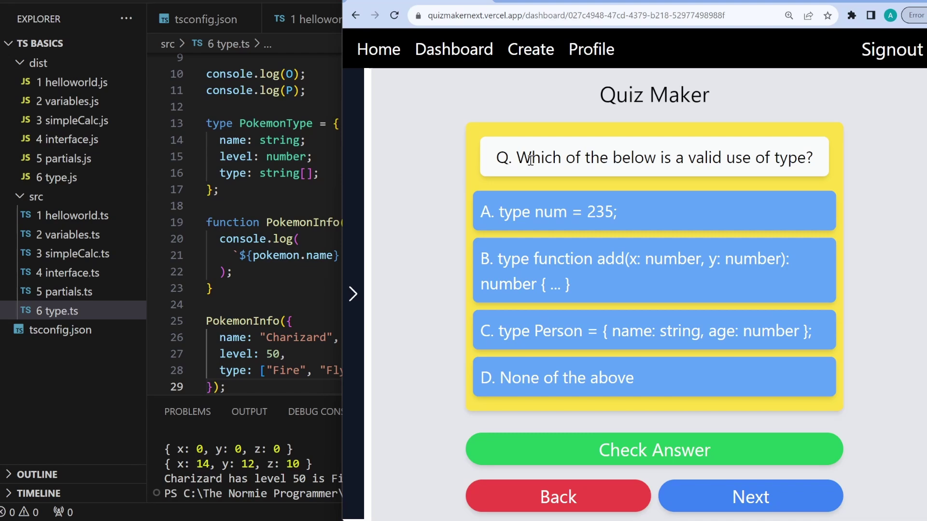
Choose option C, type Person = { name: string, age: number }, and check the answer
click(577, 335)
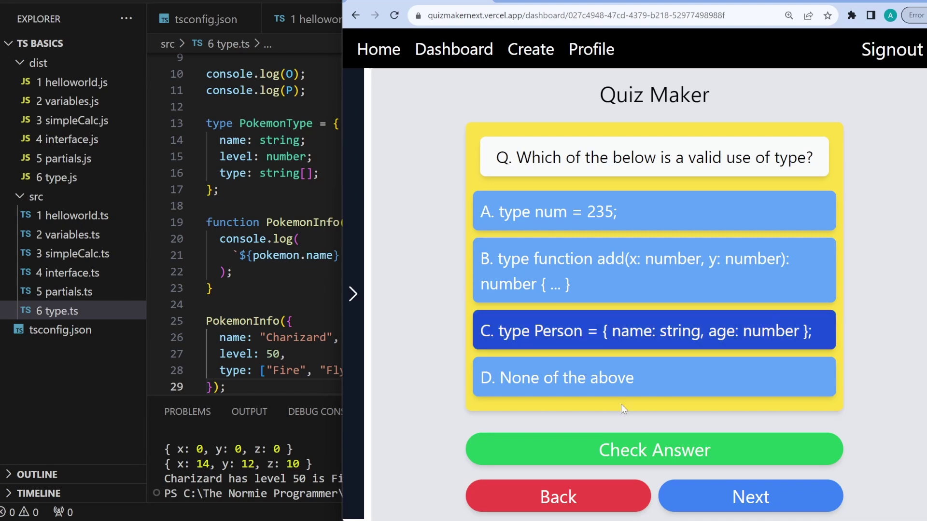
click(656, 455)
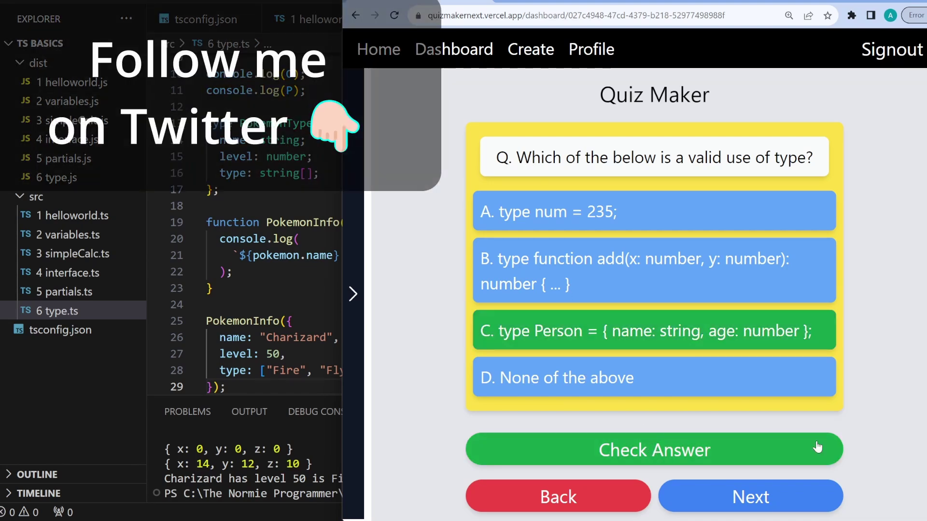